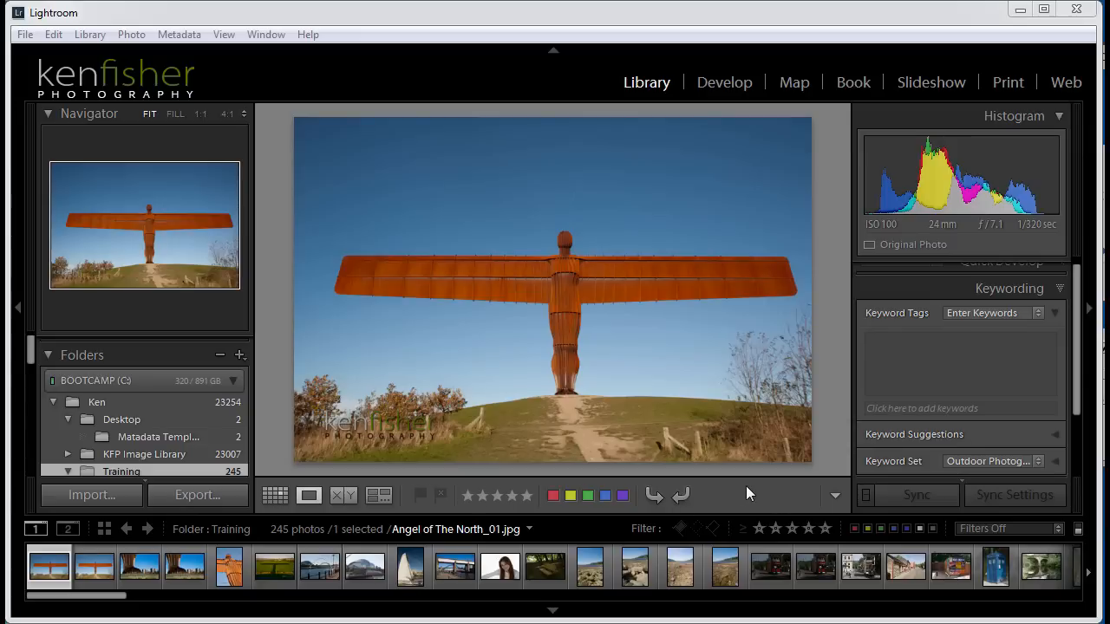
# - Hide the toolbar below the photo and bring it back
pyautogui.click(727, 27)
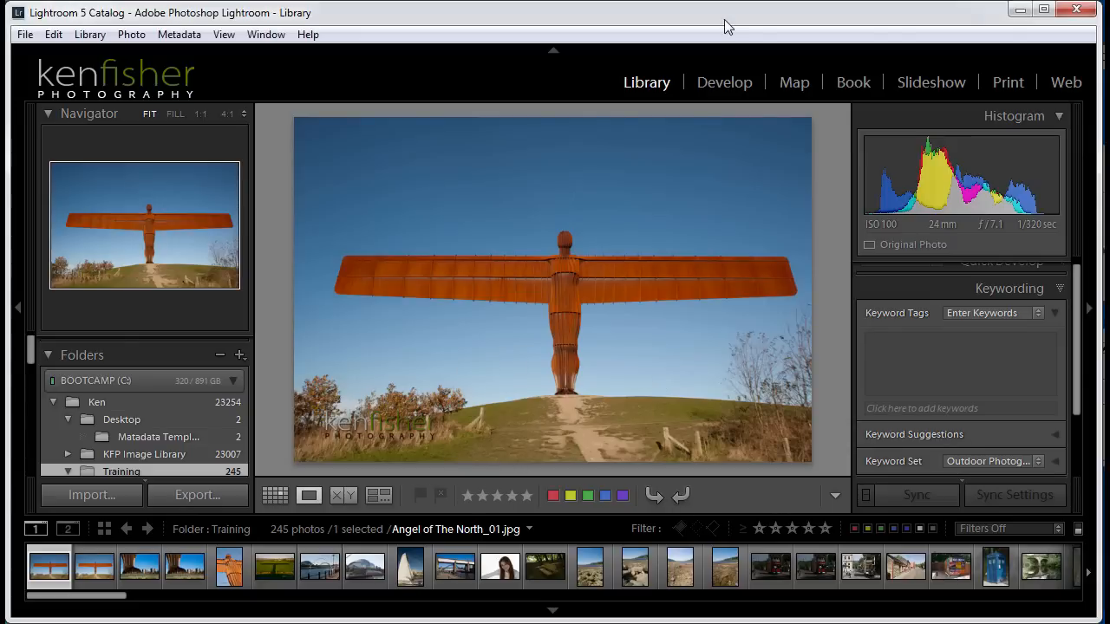
pyautogui.press('t')
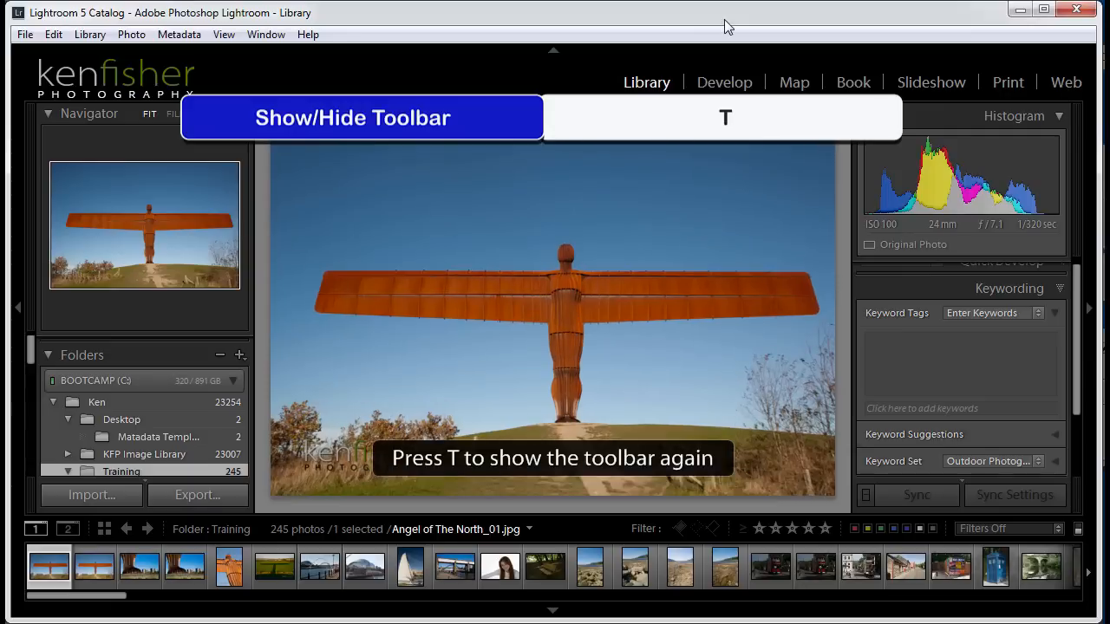
pyautogui.press('t')
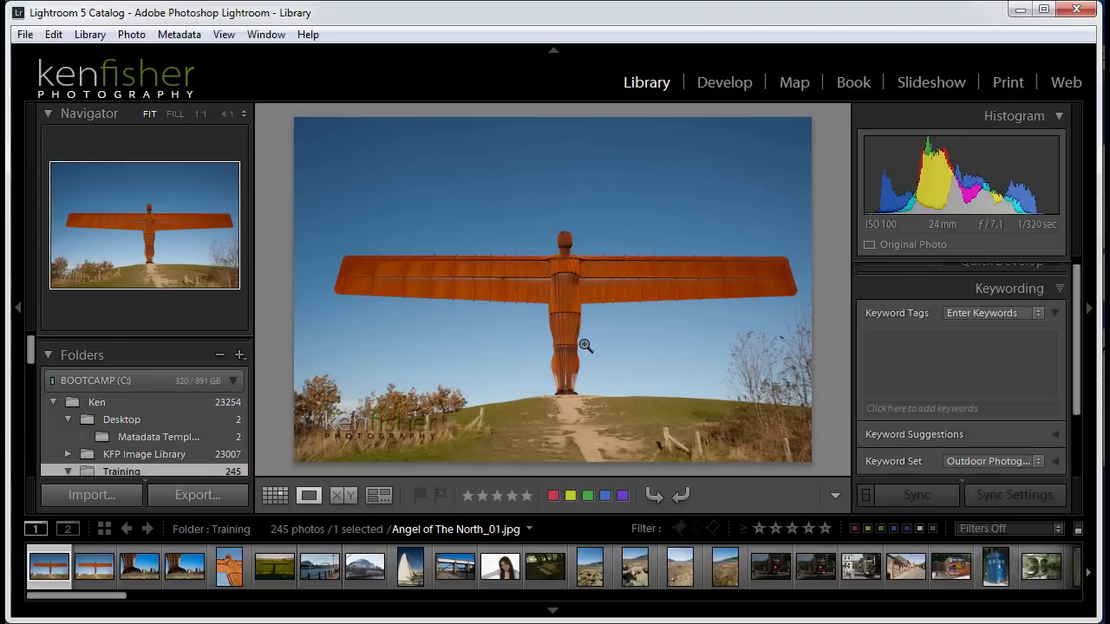
# - Switch the Library to Grid view and add the Painter tool to the toolbar
pyautogui.press('g')
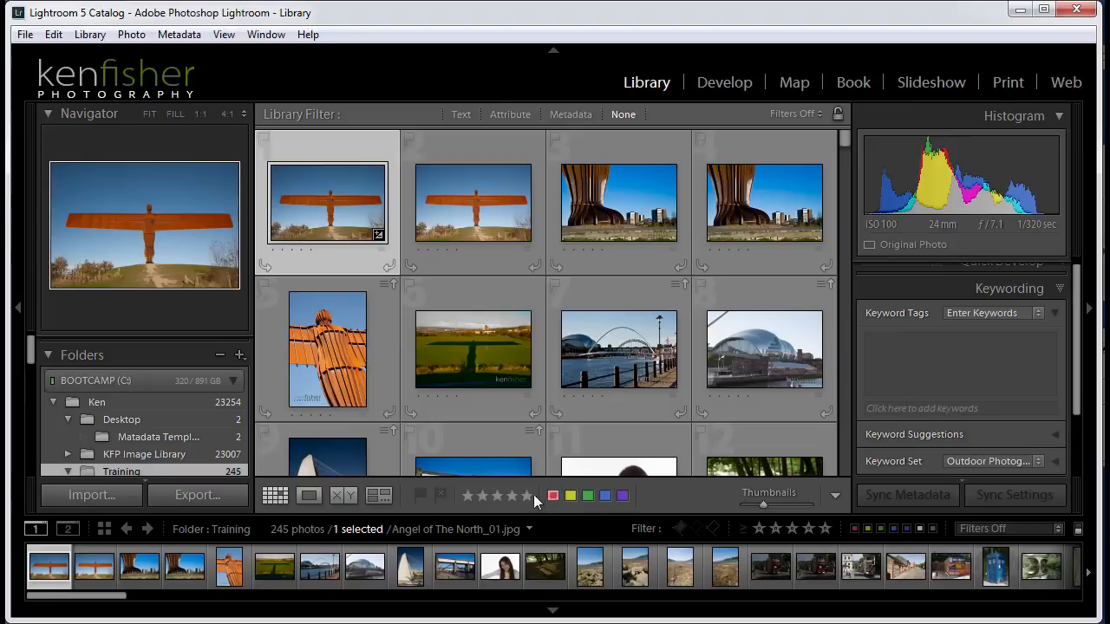
pyautogui.click(836, 498)
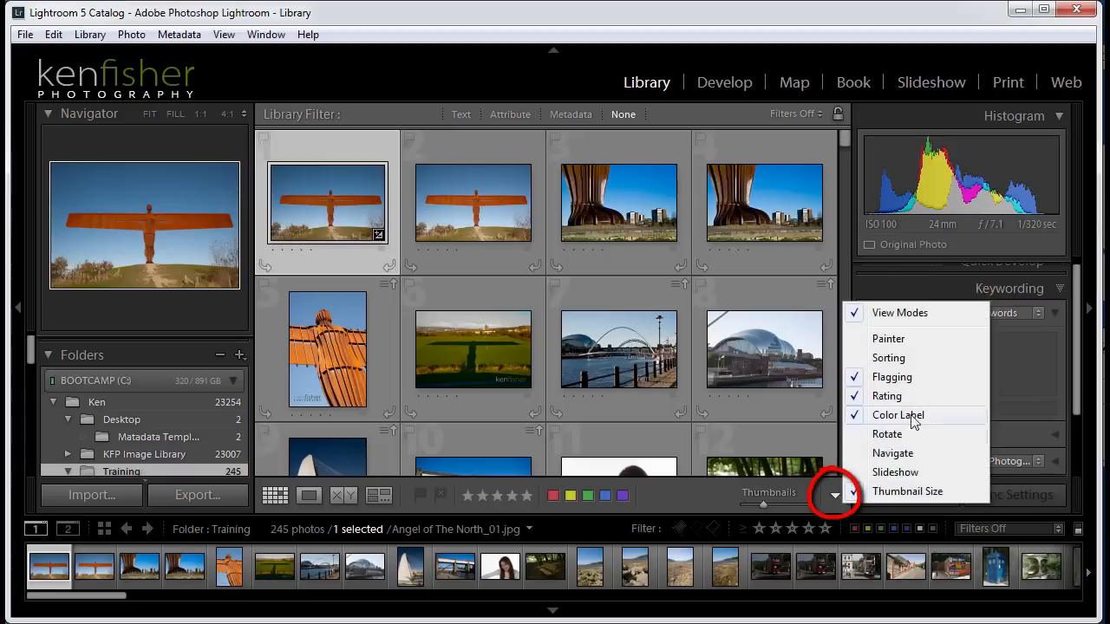
pyautogui.click(893, 342)
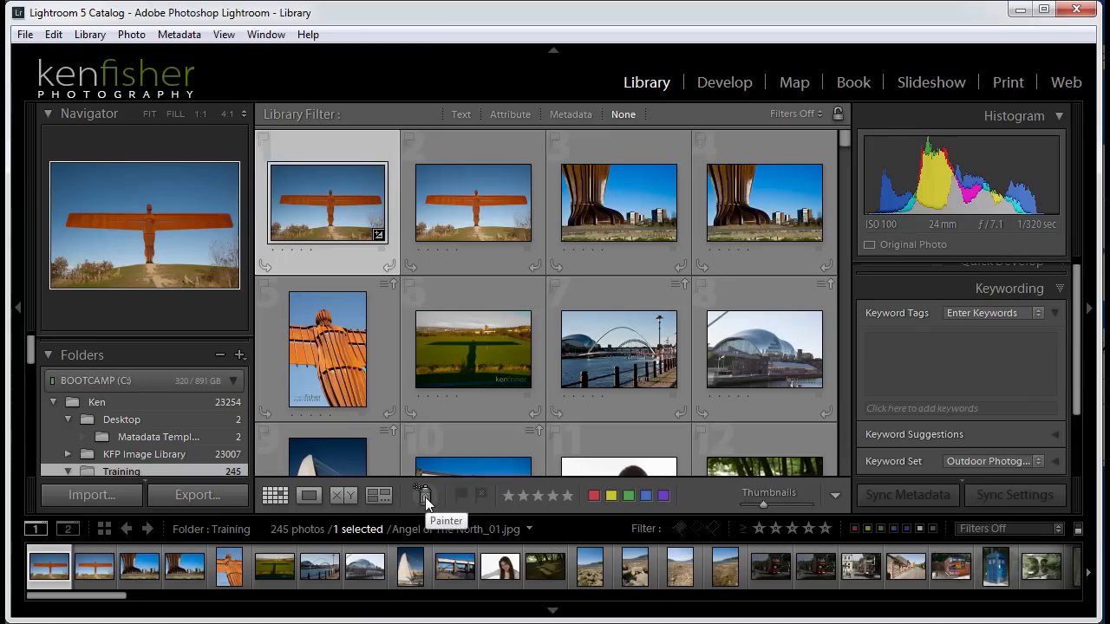
# - Activate the Painter, set it to paint Keywords, and enter "Iron" as the keyword
pyautogui.click(425, 496)
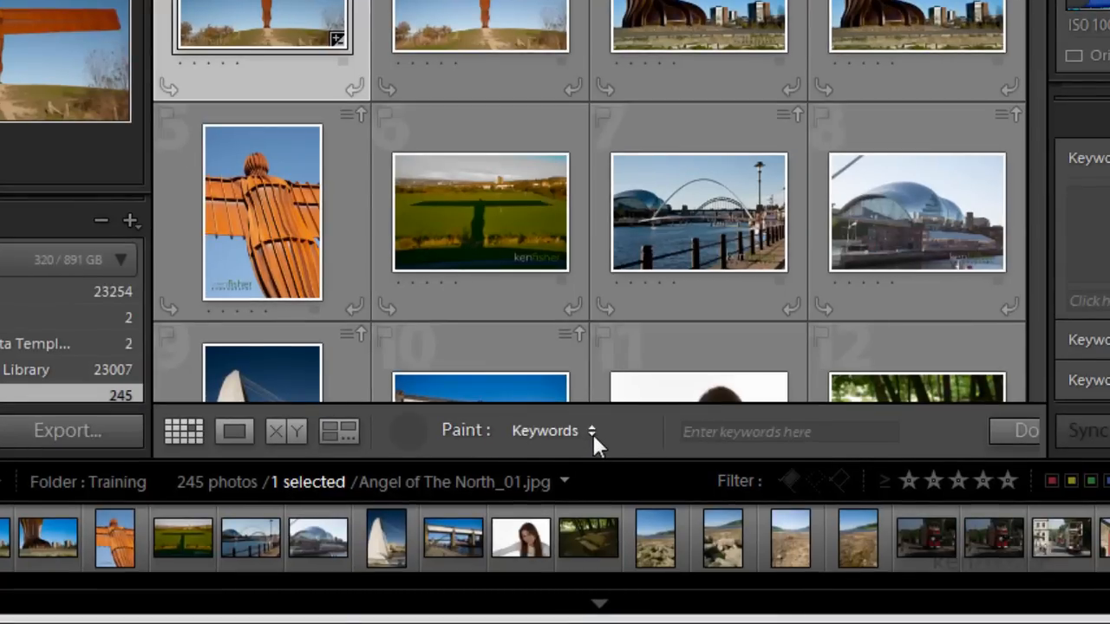
pyautogui.click(591, 432)
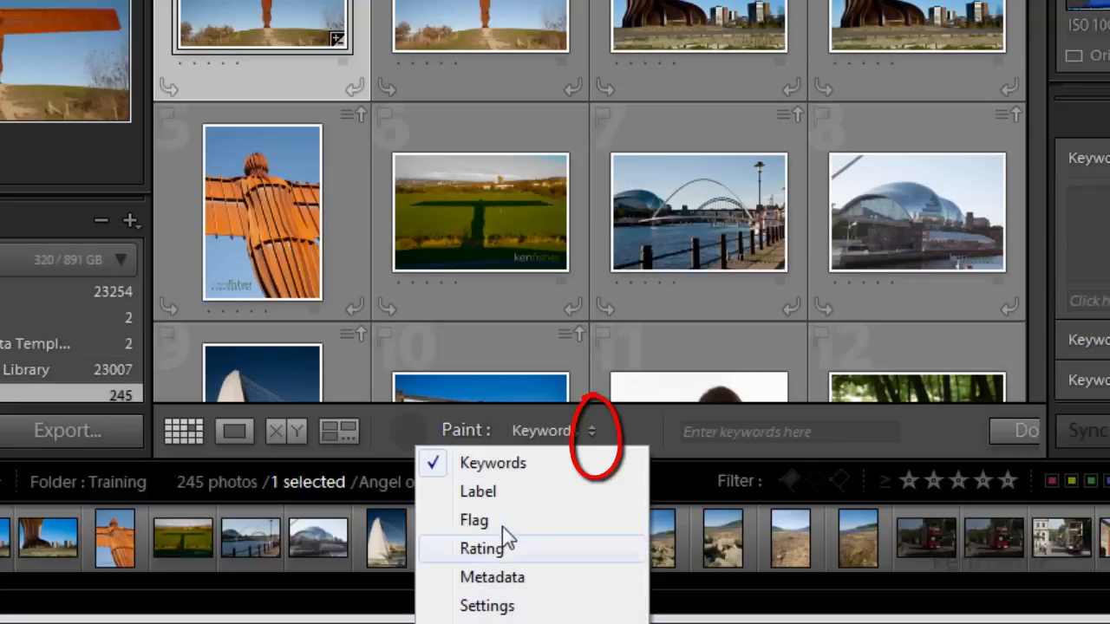
pyautogui.click(515, 466)
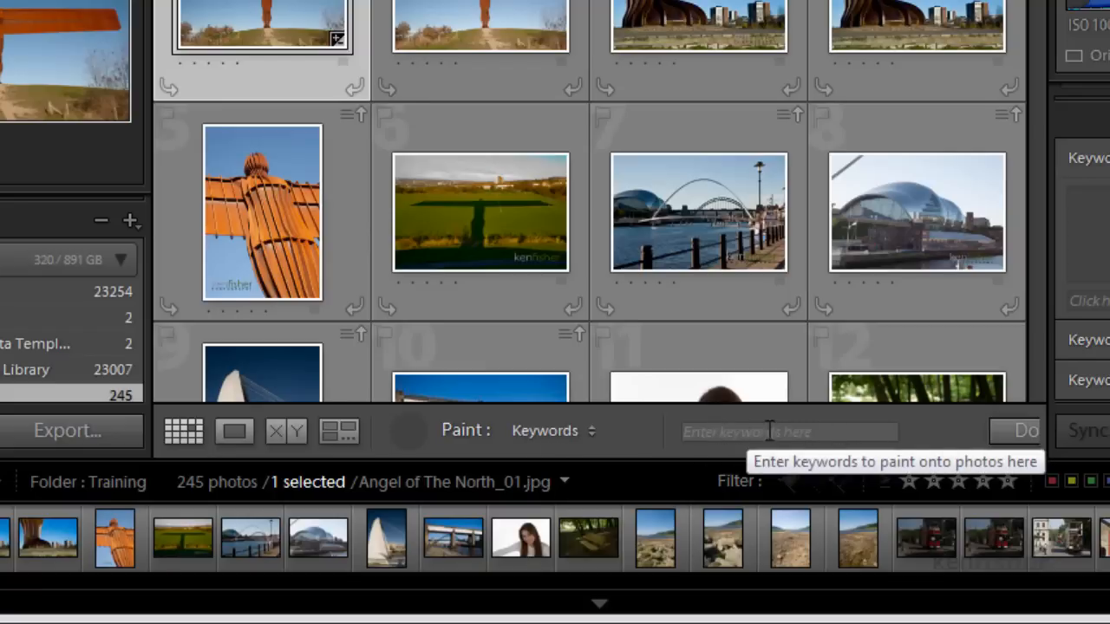
pyautogui.click(716, 431)
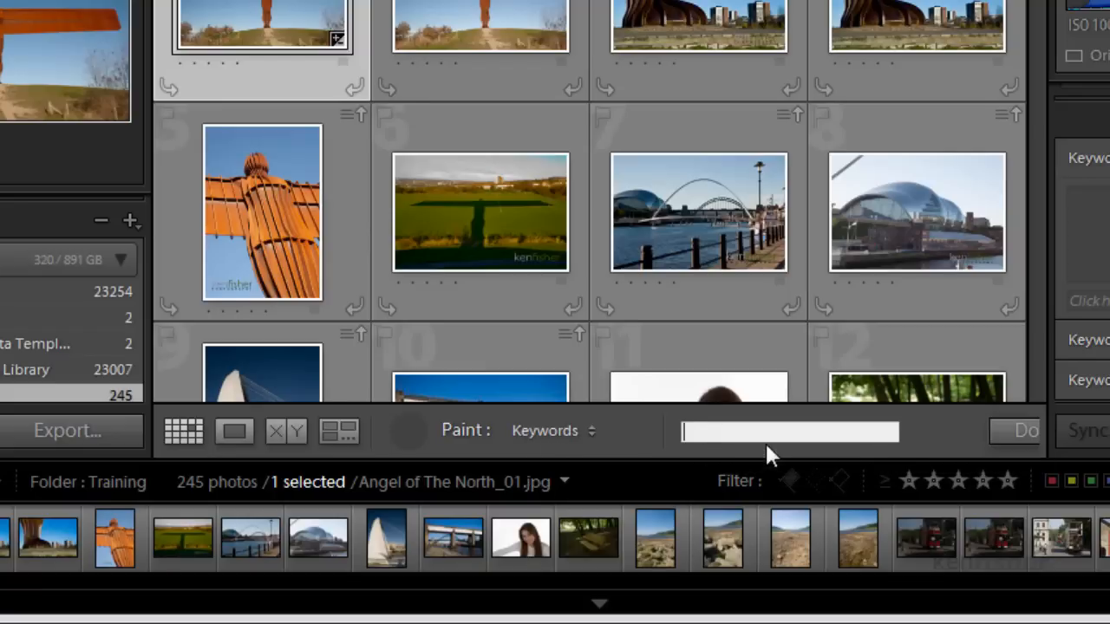
pyautogui.write('Iron')
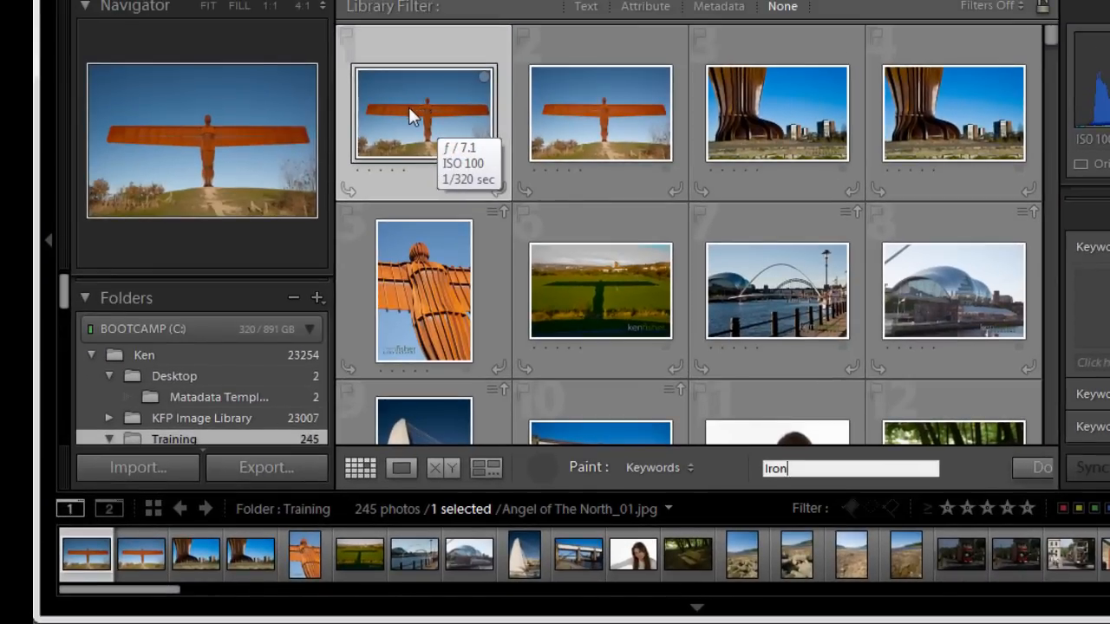
# - Paint the Iron keyword onto the first seven photos in the grid, through the arched bridge photo
pyautogui.click(409, 107)
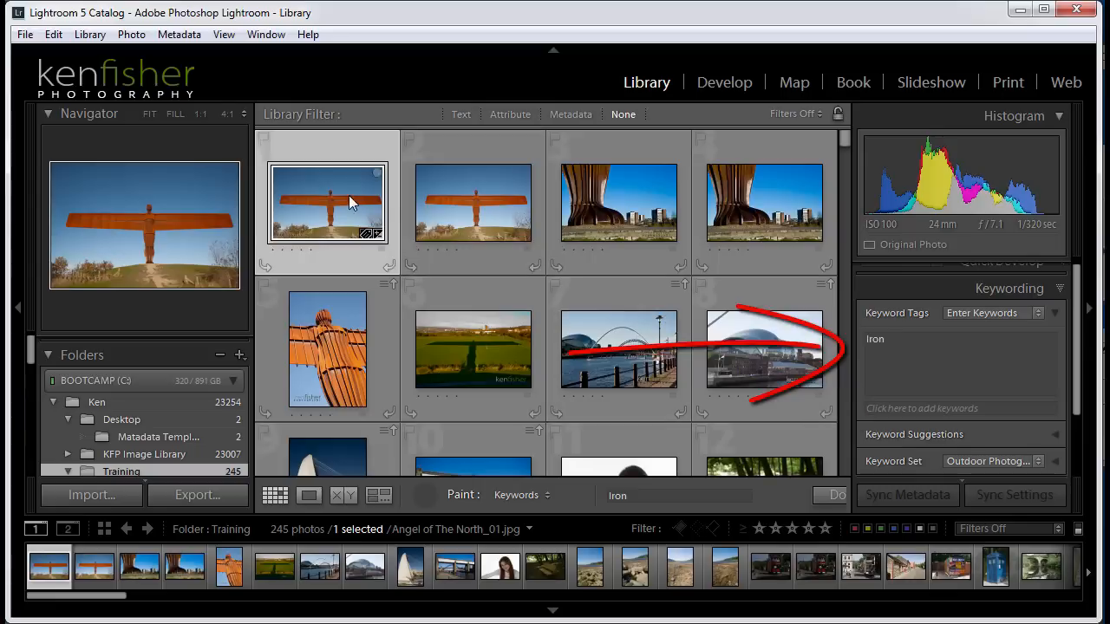
pyautogui.click(476, 208)
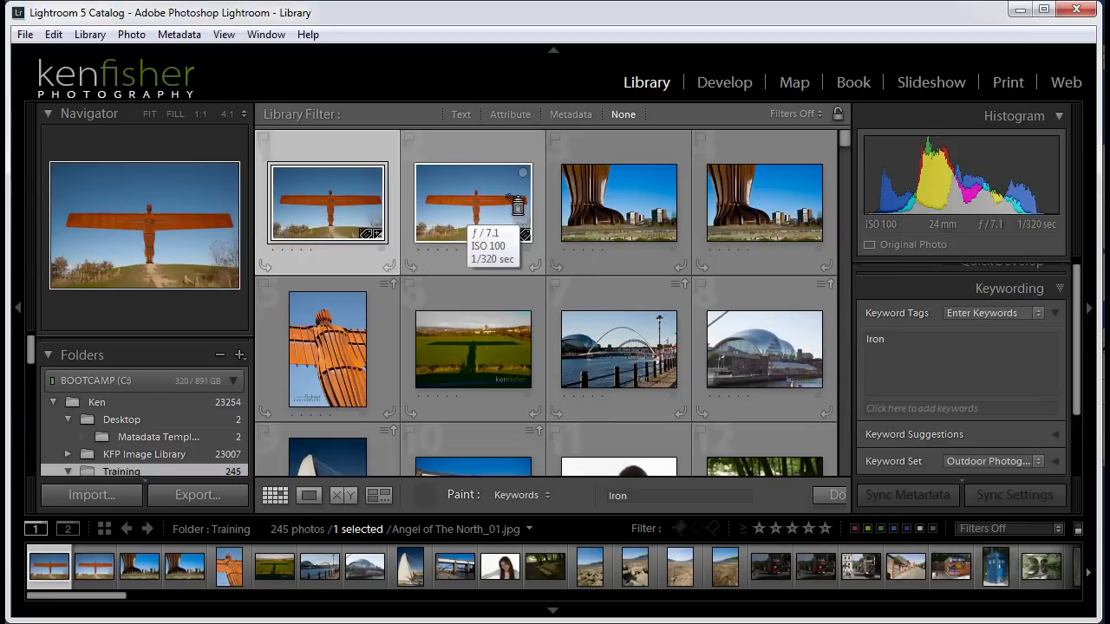
pyautogui.click(604, 212)
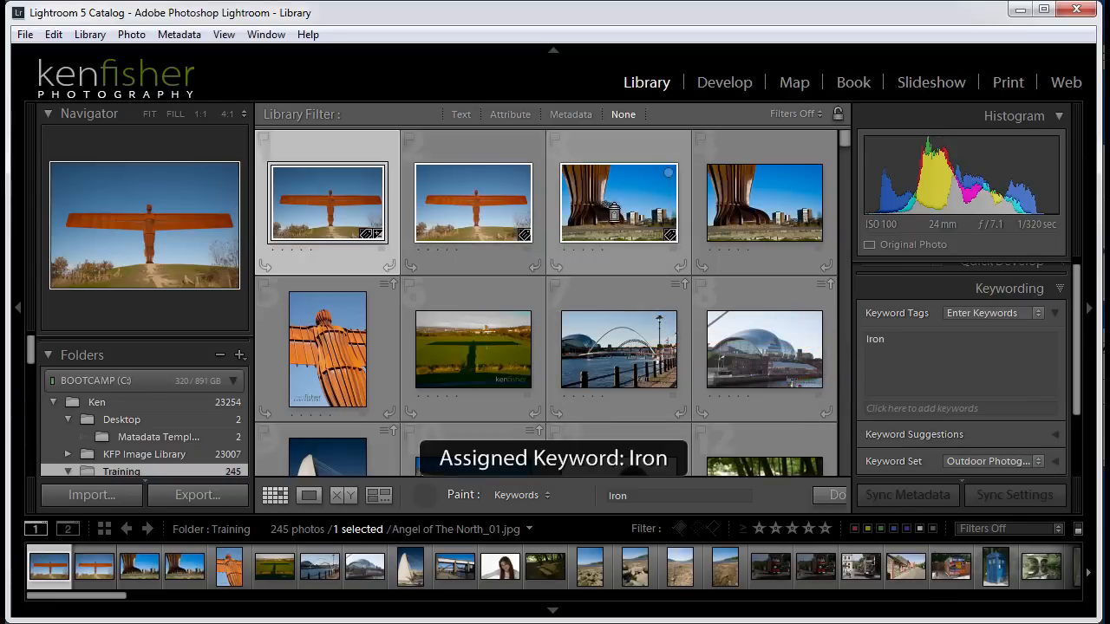
pyautogui.click(761, 216)
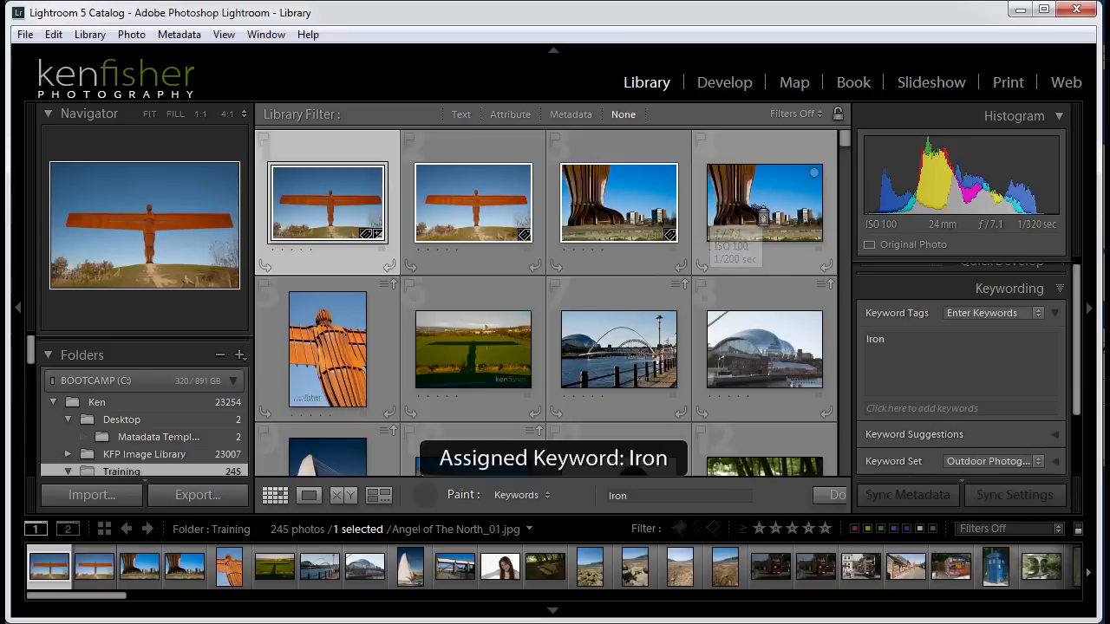
pyautogui.click(354, 345)
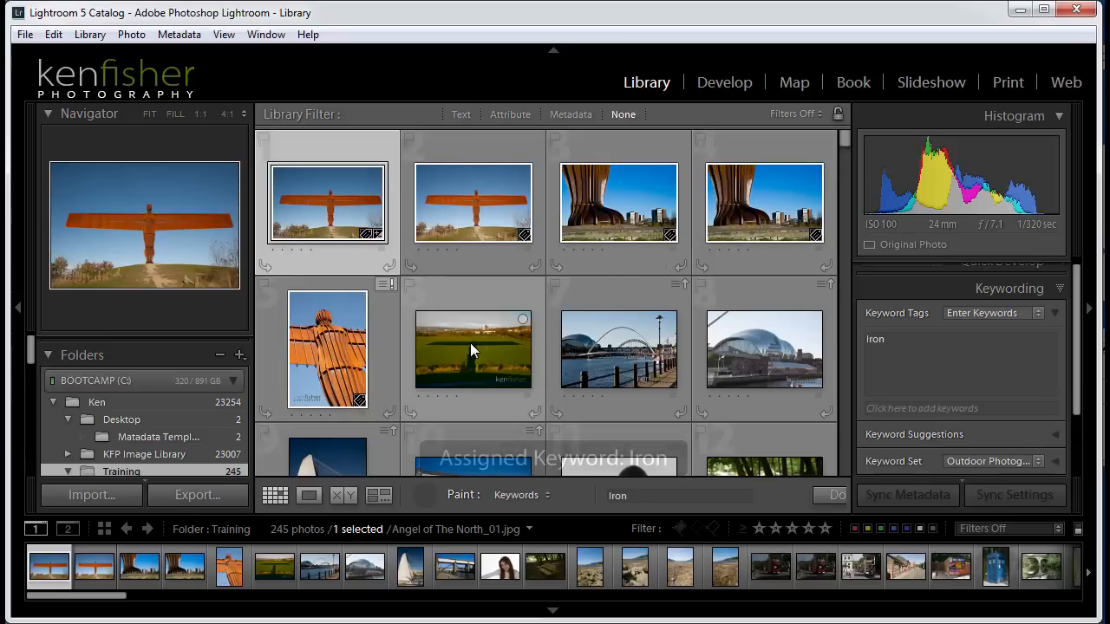
pyautogui.click(470, 342)
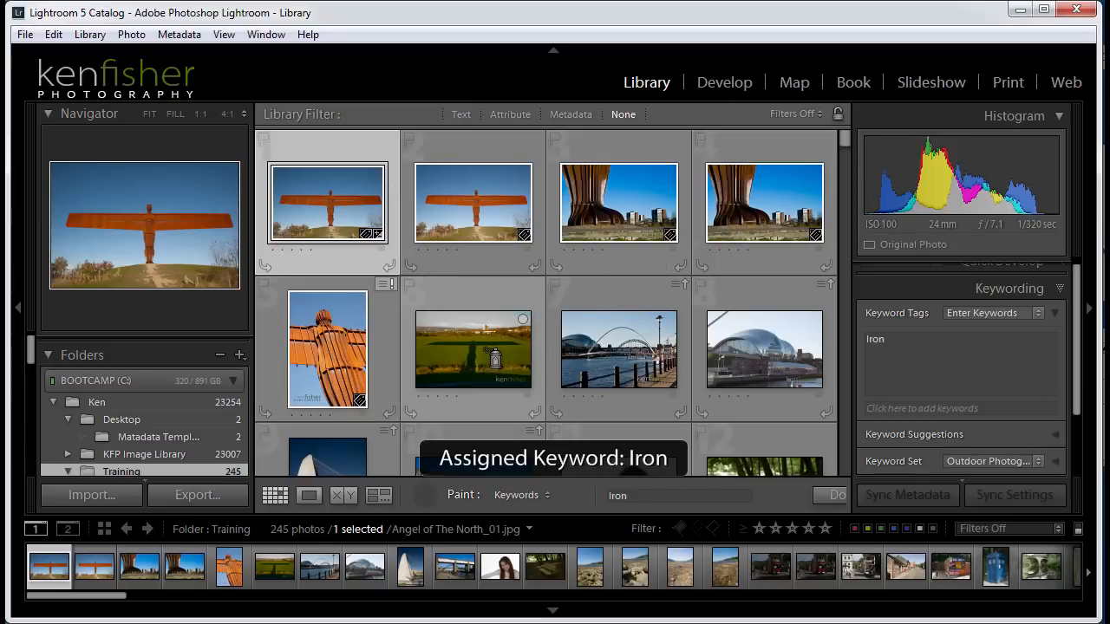
pyautogui.click(619, 349)
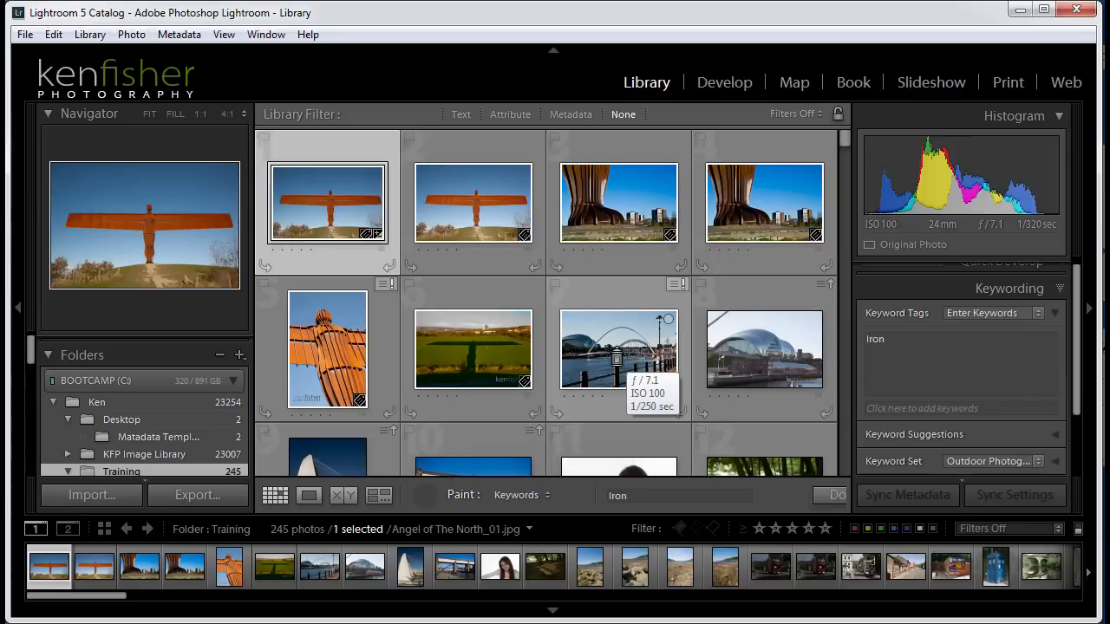
# - Erase the Iron keyword from the arched bridge photo with the Painter
pyautogui.press('alt')
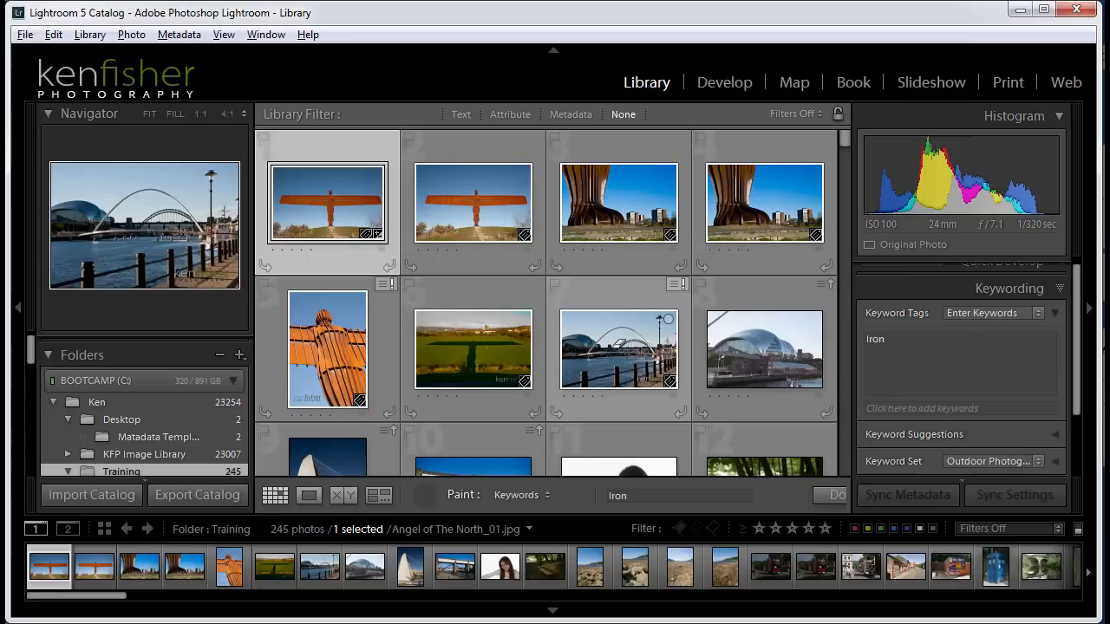
pyautogui.click(618, 344)
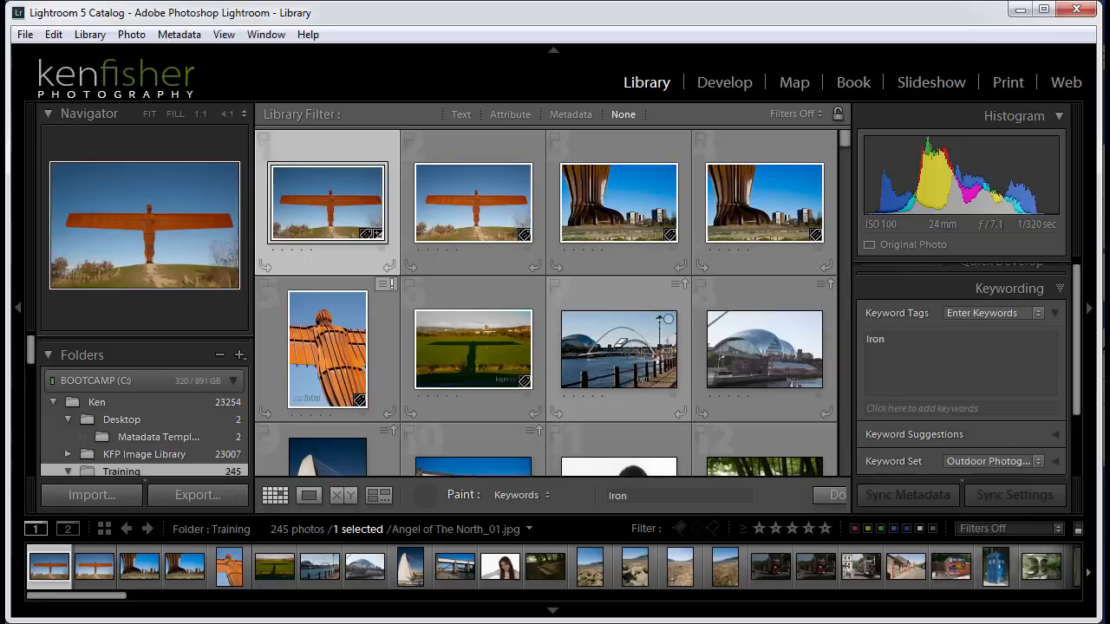
# - Paint Iron again over the third to sixth photos and erase the keyword from the first photo
pyautogui.click(483, 356)
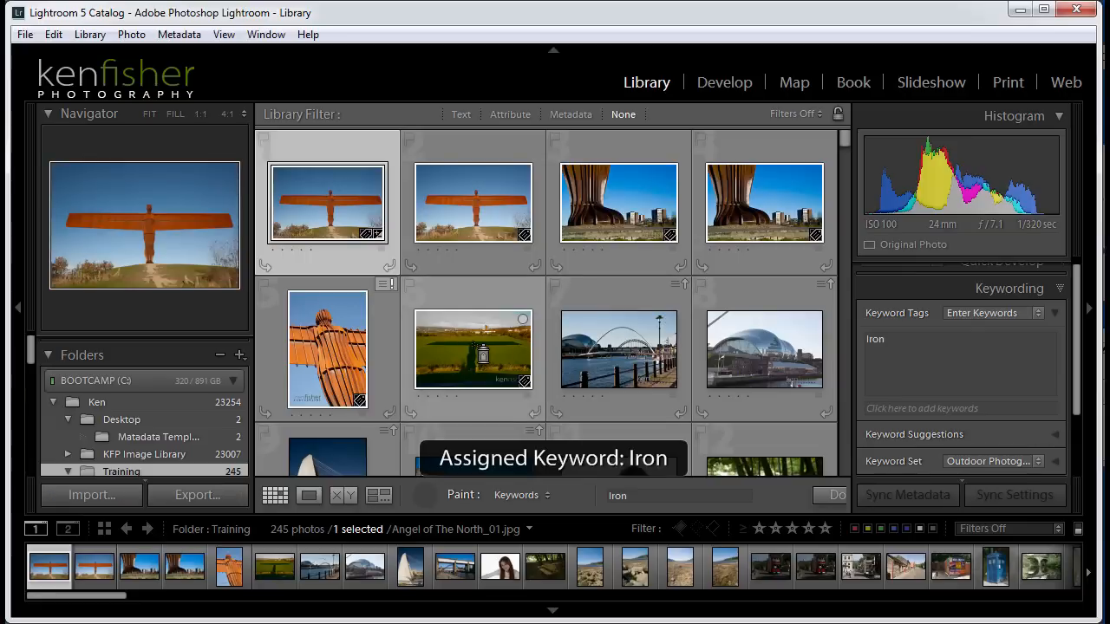
pyautogui.click(318, 344)
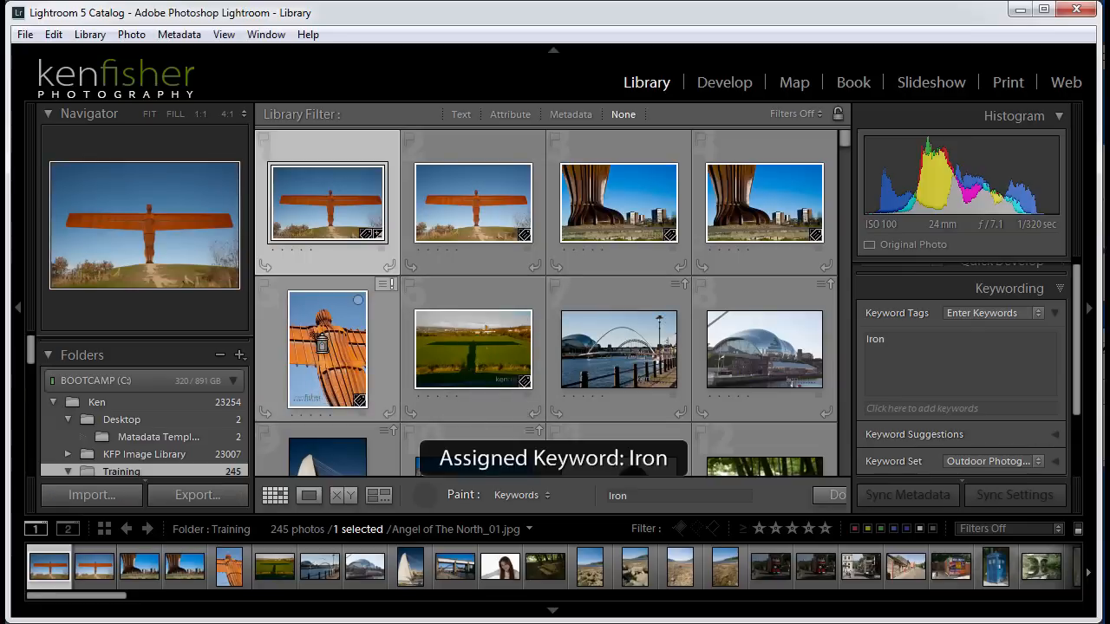
pyautogui.click(750, 215)
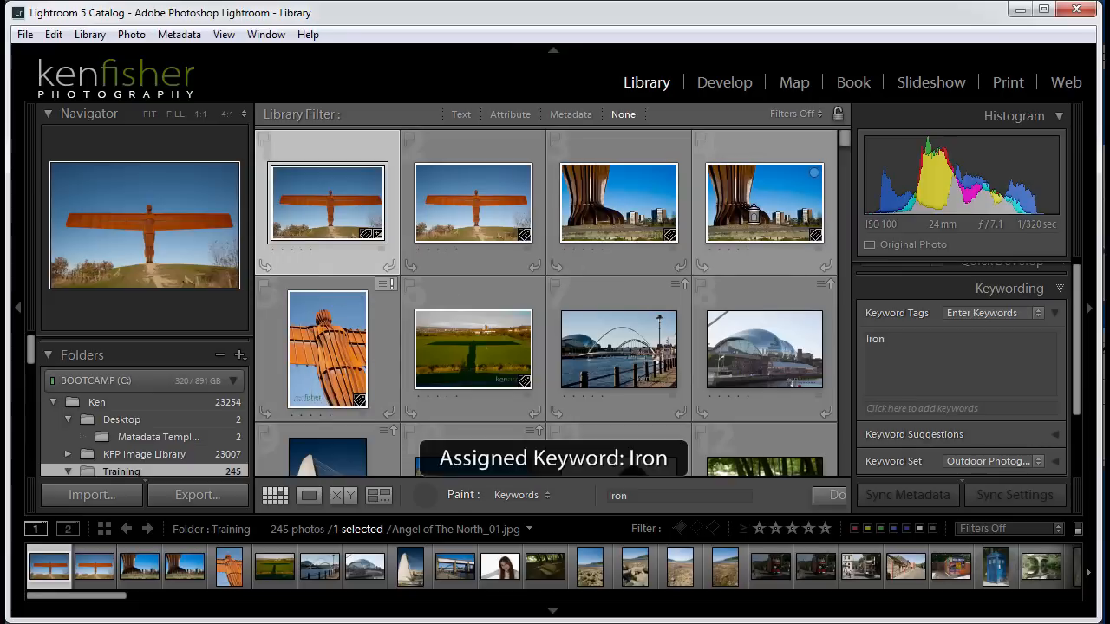
pyautogui.click(616, 217)
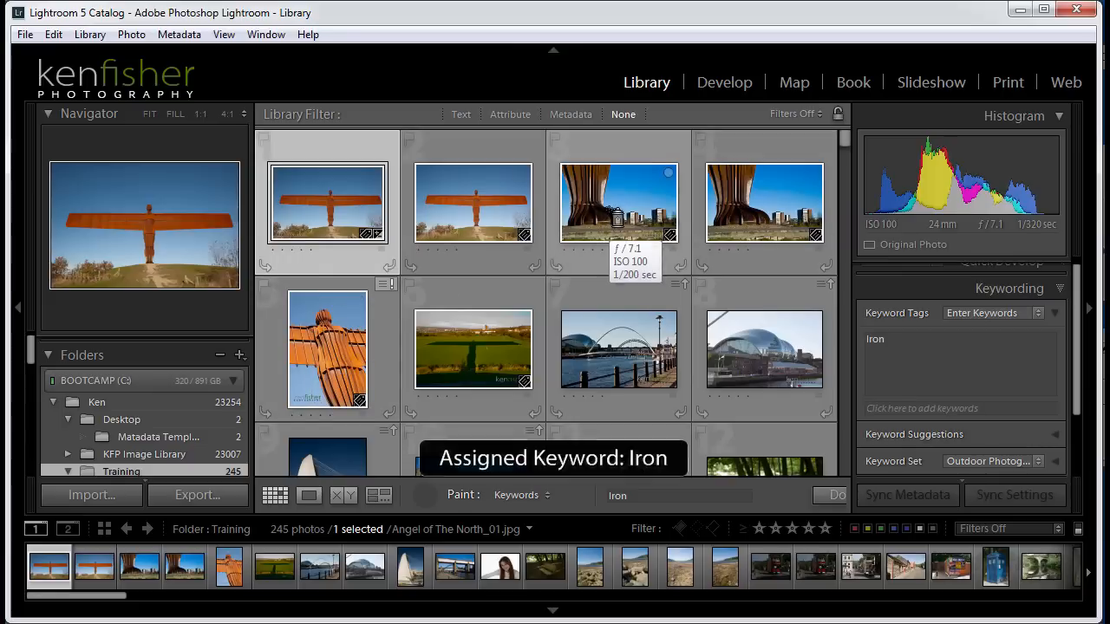
pyautogui.click(345, 201)
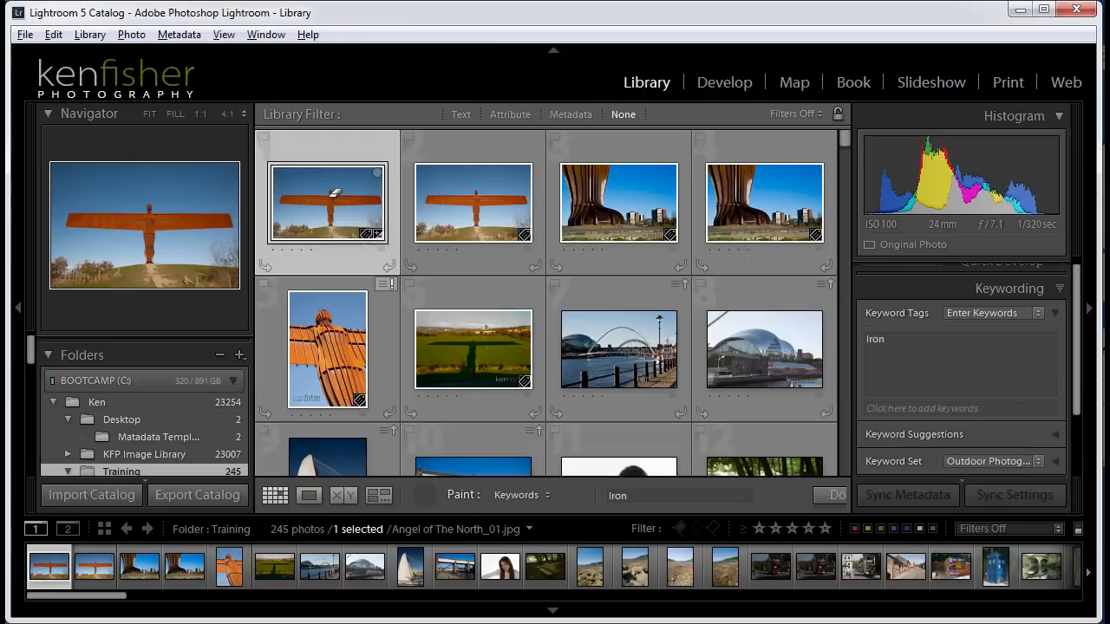
pyautogui.click(346, 204)
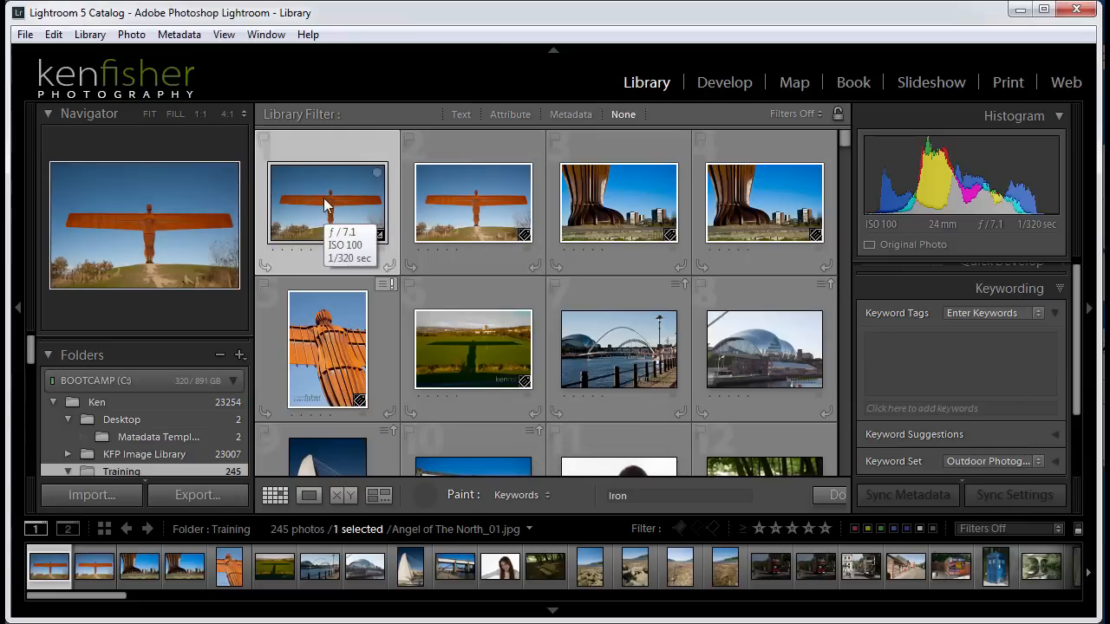
# - Select the first four photos, then use the Painter to erase Iron from the whole group and reapply it
pyautogui.click(425, 496)
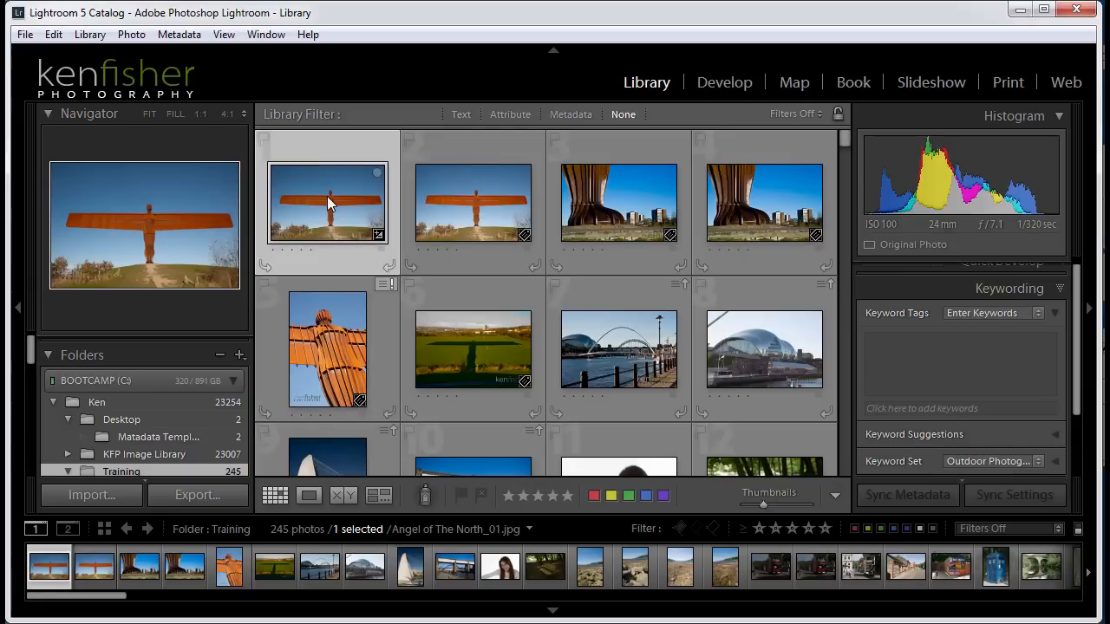
pyautogui.keyDown('shift'); pyautogui.click(756, 206); pyautogui.keyUp('shift')
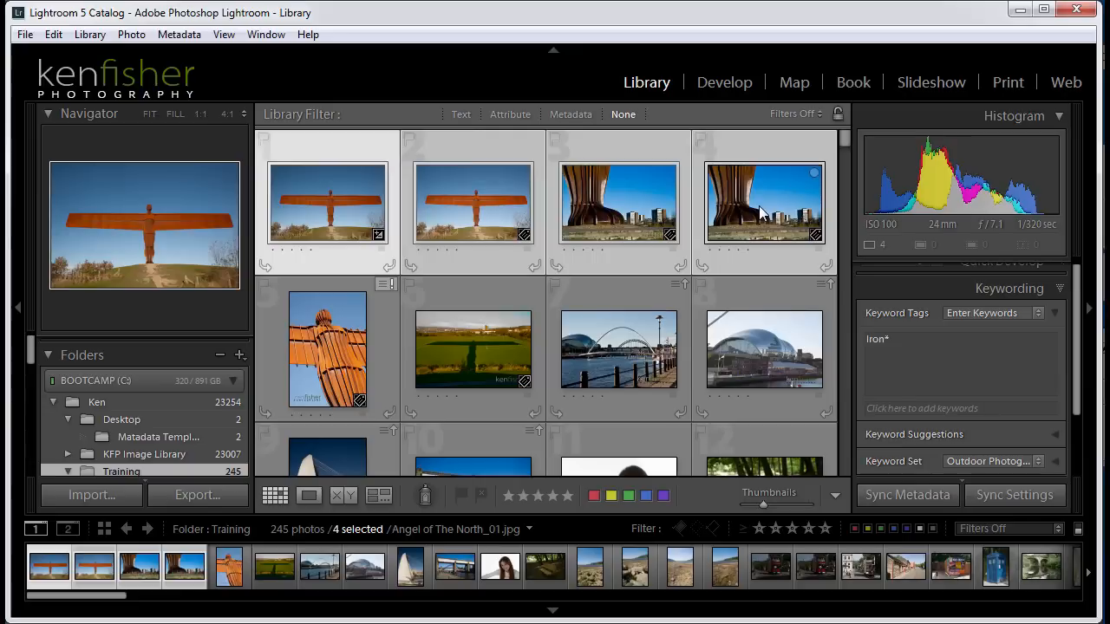
pyautogui.click(426, 497)
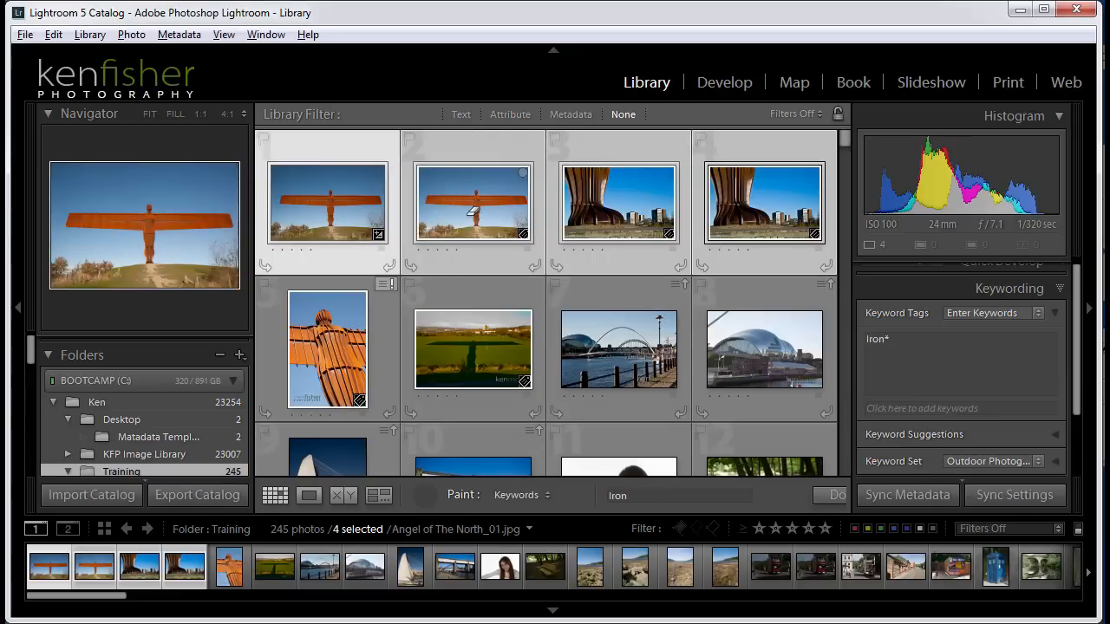
pyautogui.keyDown('alt'); pyautogui.click(474, 211); pyautogui.keyUp('alt')
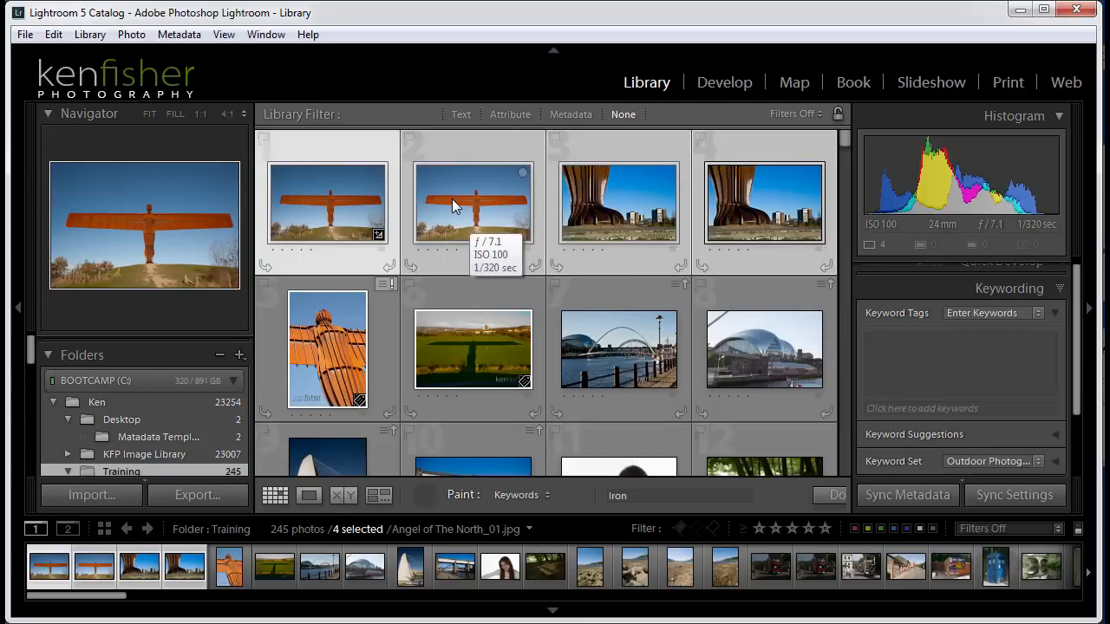
pyautogui.click(452, 199)
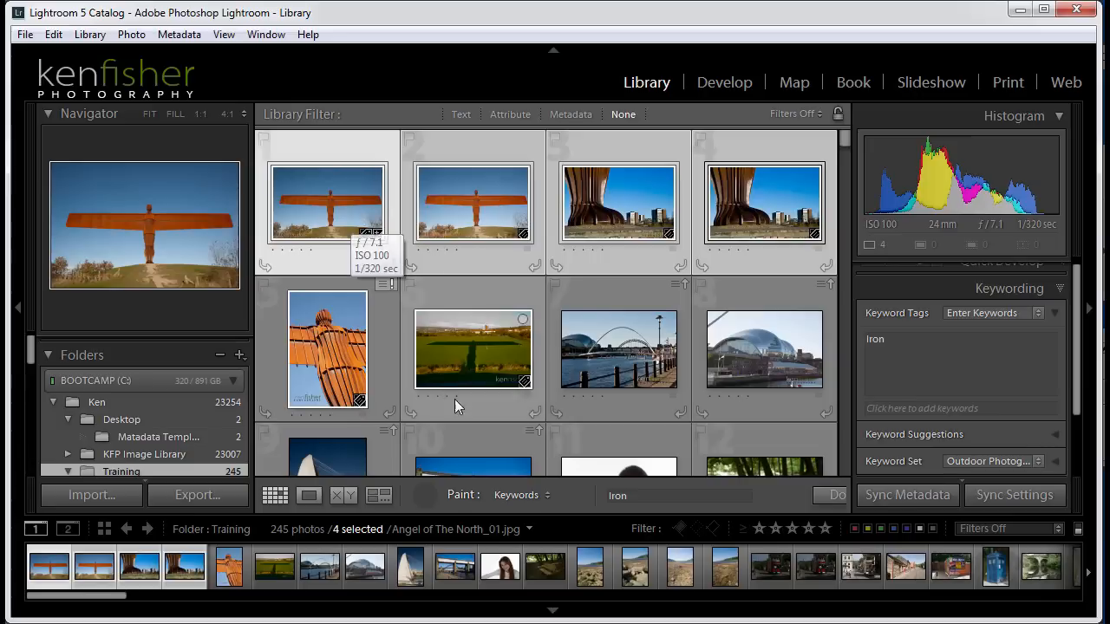
# - Put the Painter away to deselect all photos, then pick it up again and set it to paint labels
pyautogui.click(425, 495)
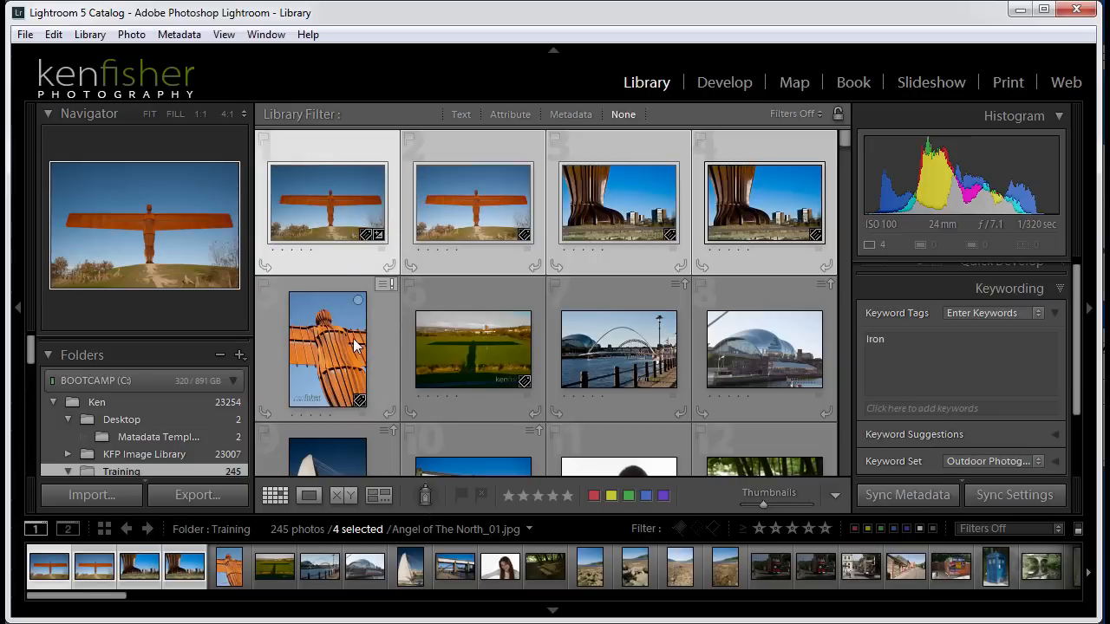
pyautogui.hotkey('ctrl', 'd')
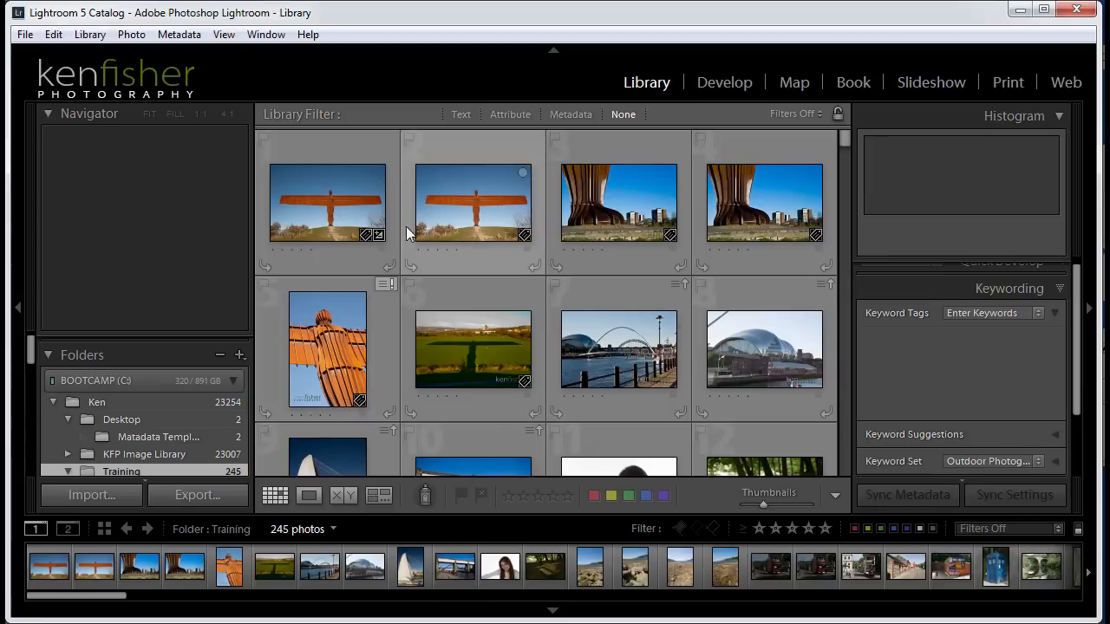
pyautogui.click(426, 497)
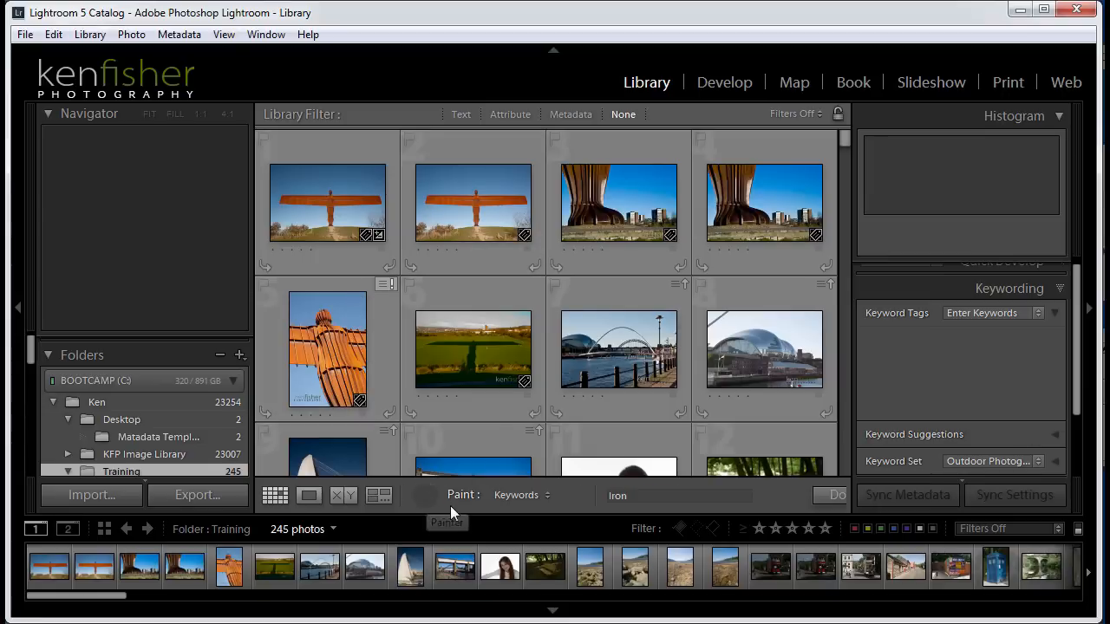
pyautogui.click(548, 497)
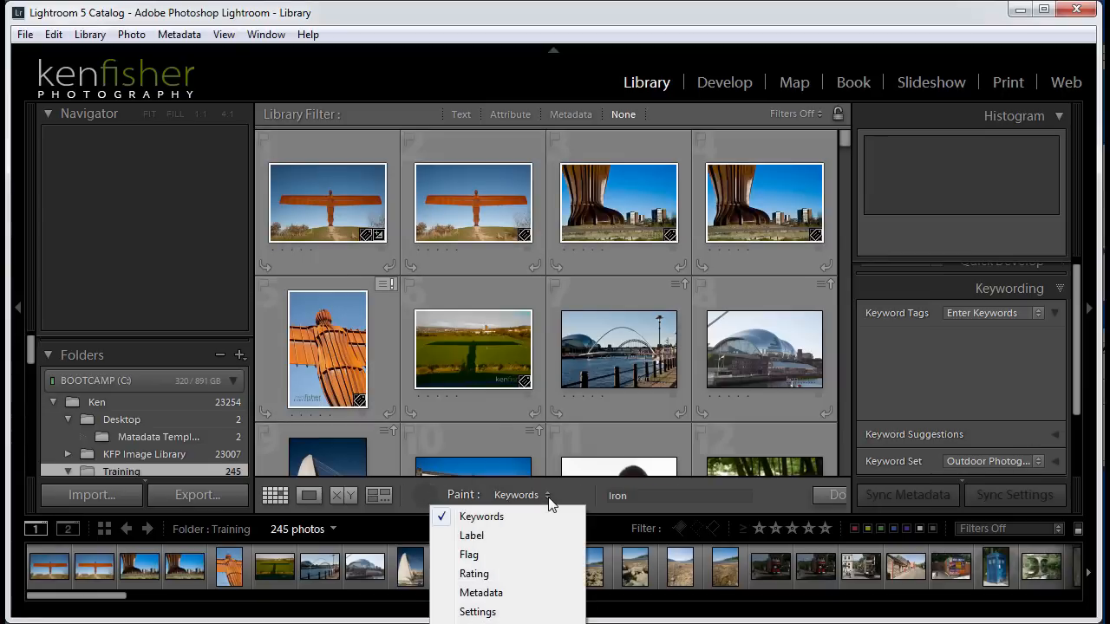
pyautogui.click(491, 536)
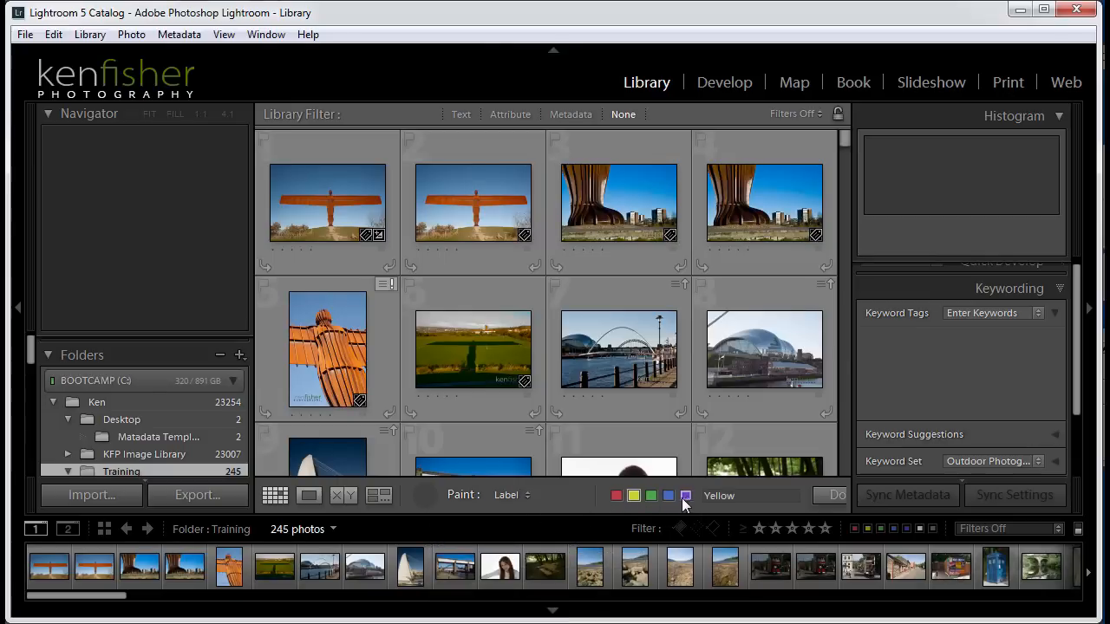
# - Paint the Red colour label onto the first three photos in the grid
pyautogui.click(623, 500)
pyautogui.click(325, 195)
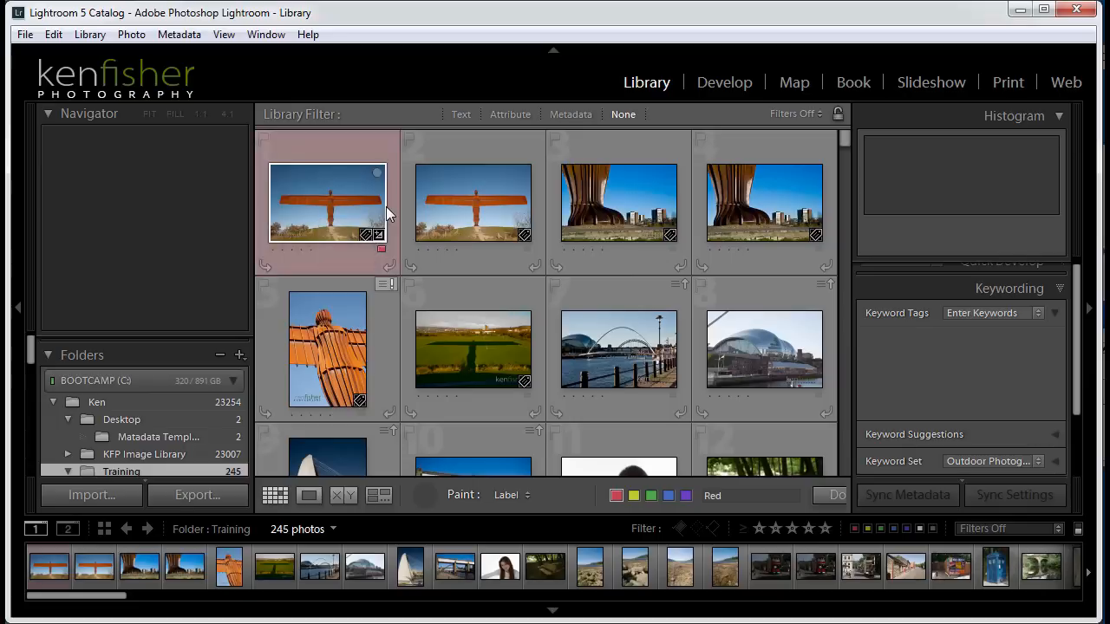
pyautogui.click(481, 196)
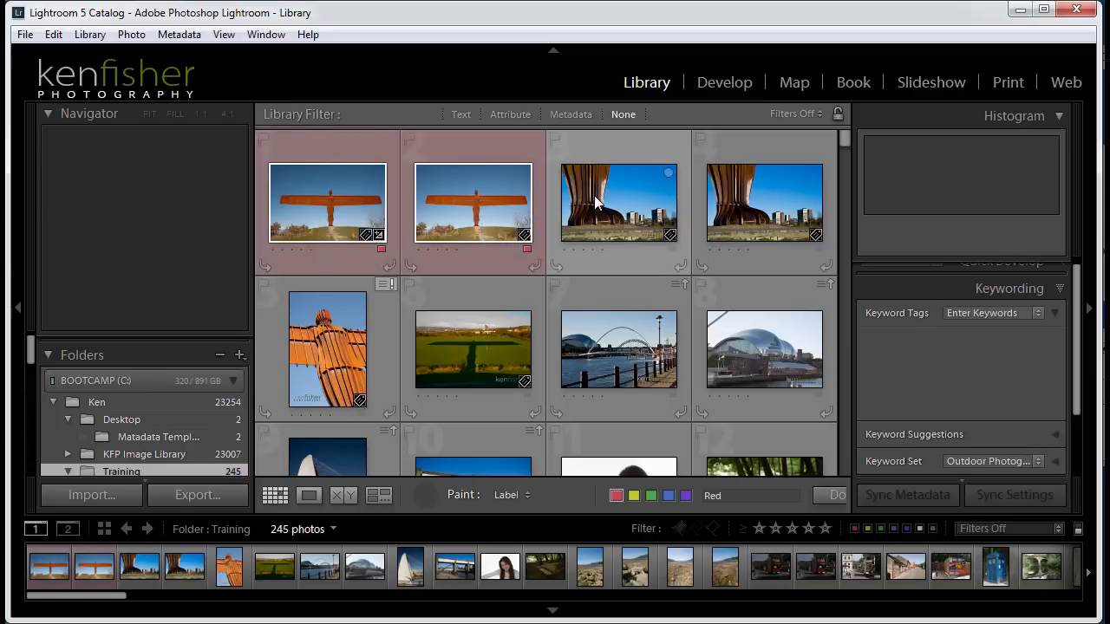
pyautogui.click(623, 200)
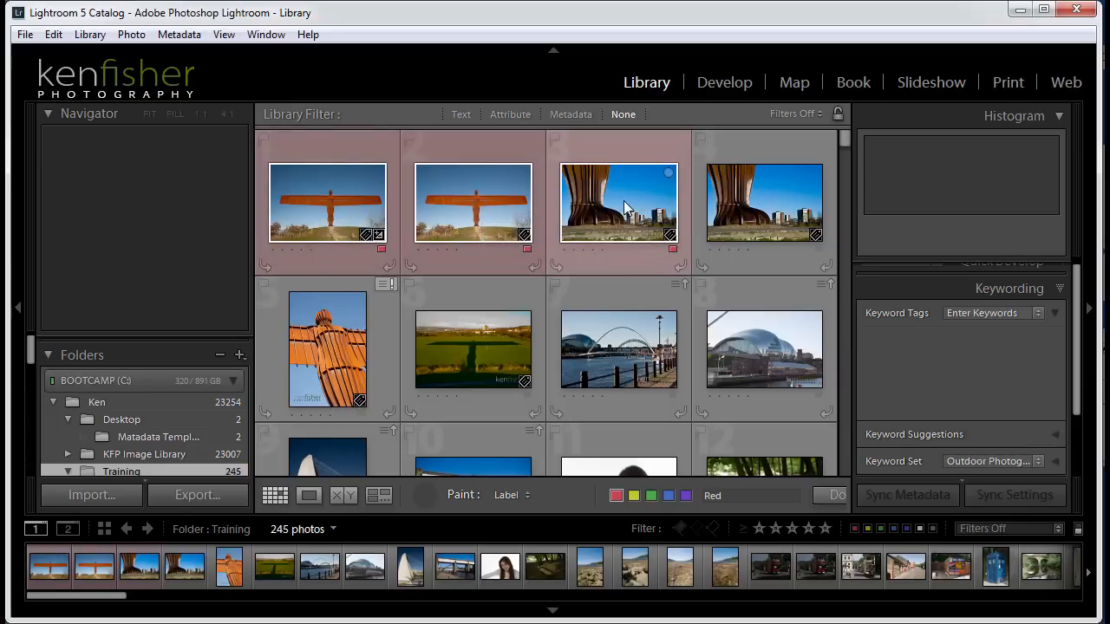
# - Paint the Yellow label onto the fourth to sixth photos and the Blue label onto the arched bridge photo
pyautogui.click(636, 498)
pyautogui.click(772, 200)
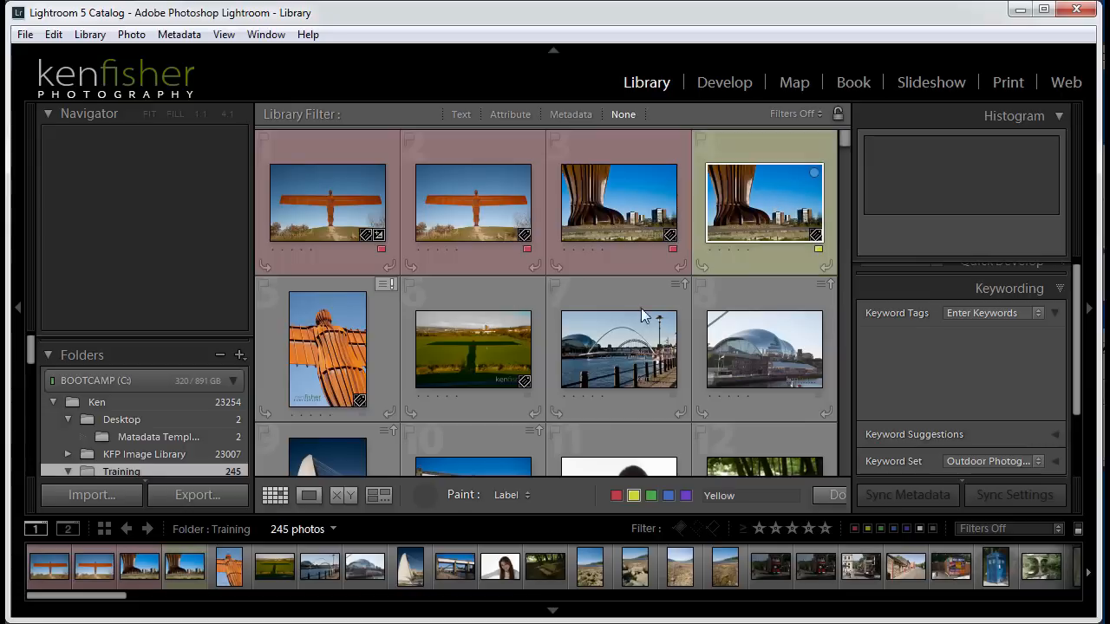
pyautogui.click(316, 355)
pyautogui.click(455, 347)
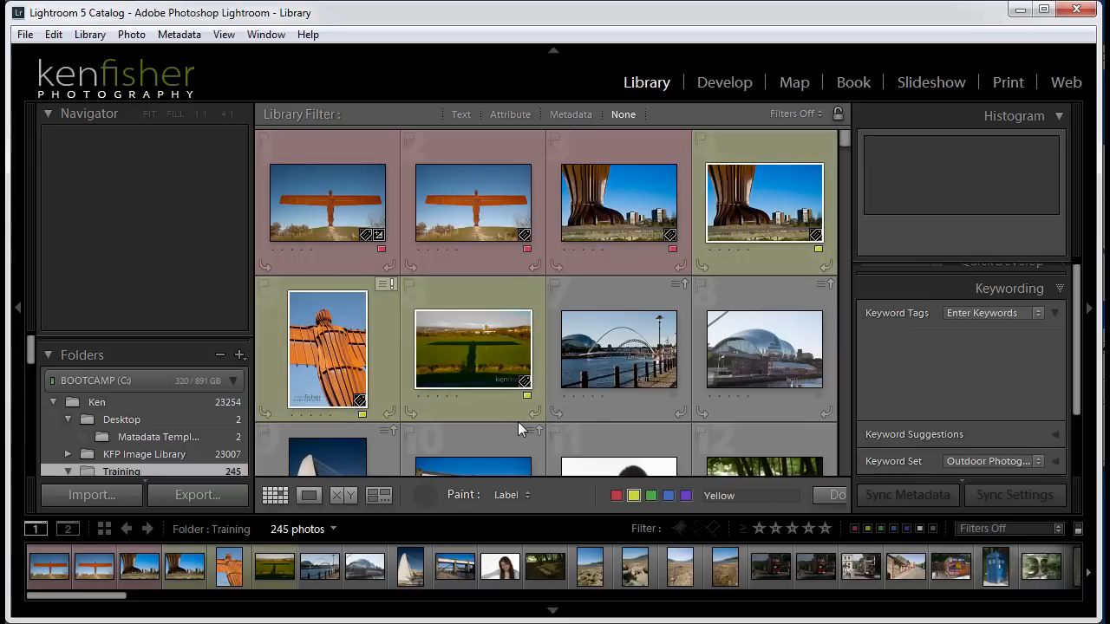
pyautogui.click(667, 494)
pyautogui.click(616, 342)
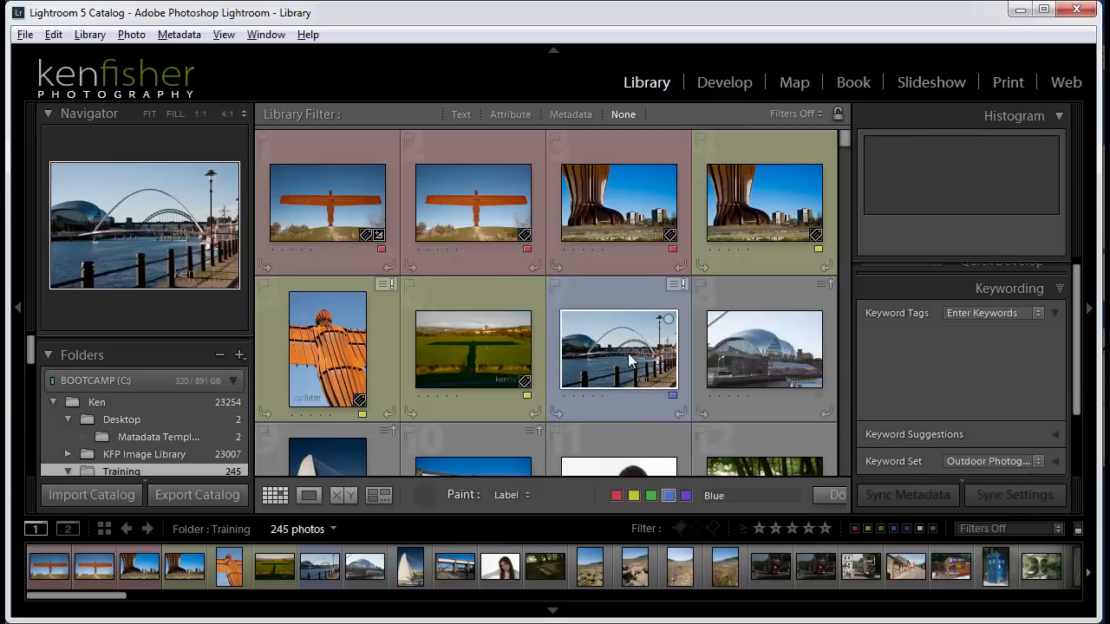
# - Erase the colour labels from the first seven photos with the Painter, from the arched bridge back to the first photo
pyautogui.click(604, 371)
pyautogui.click(485, 351)
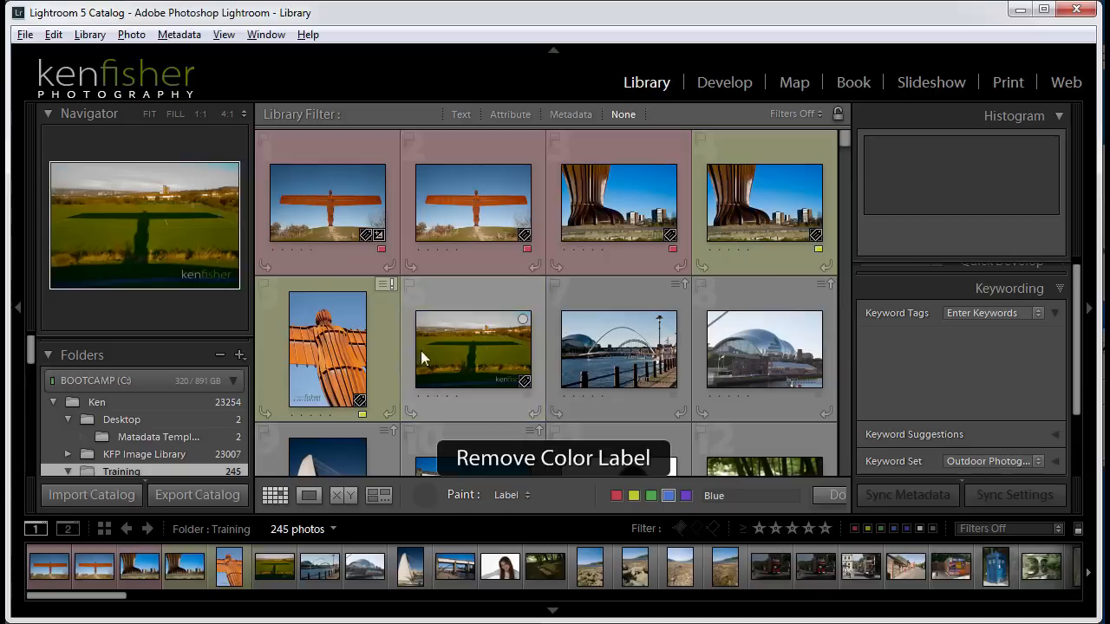
pyautogui.click(363, 352)
pyautogui.click(726, 228)
pyautogui.click(623, 217)
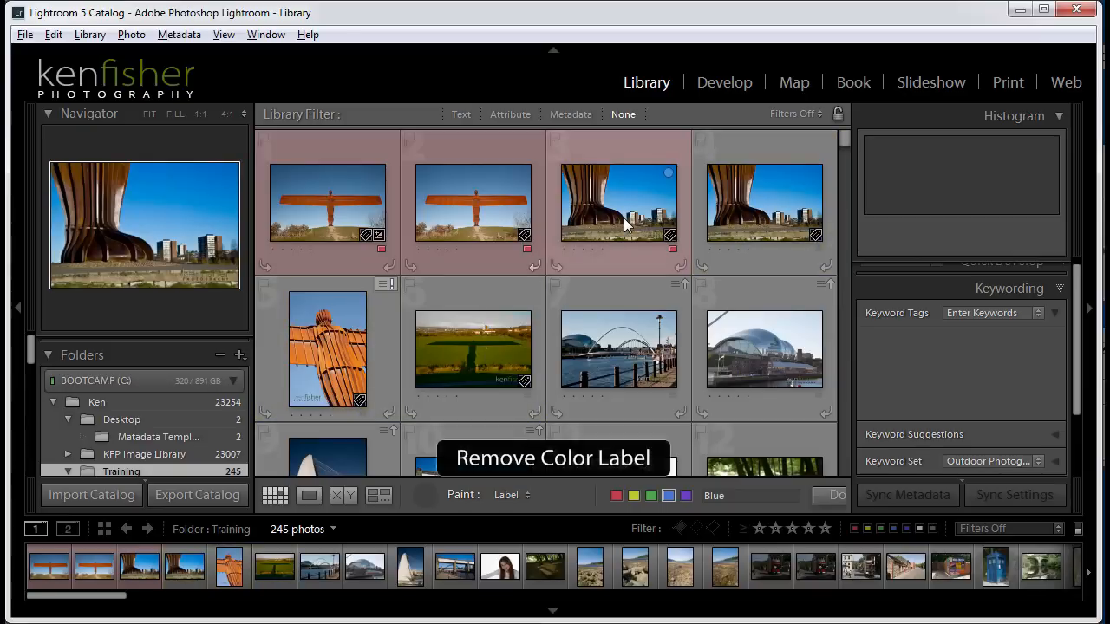
pyautogui.click(478, 209)
pyautogui.click(359, 217)
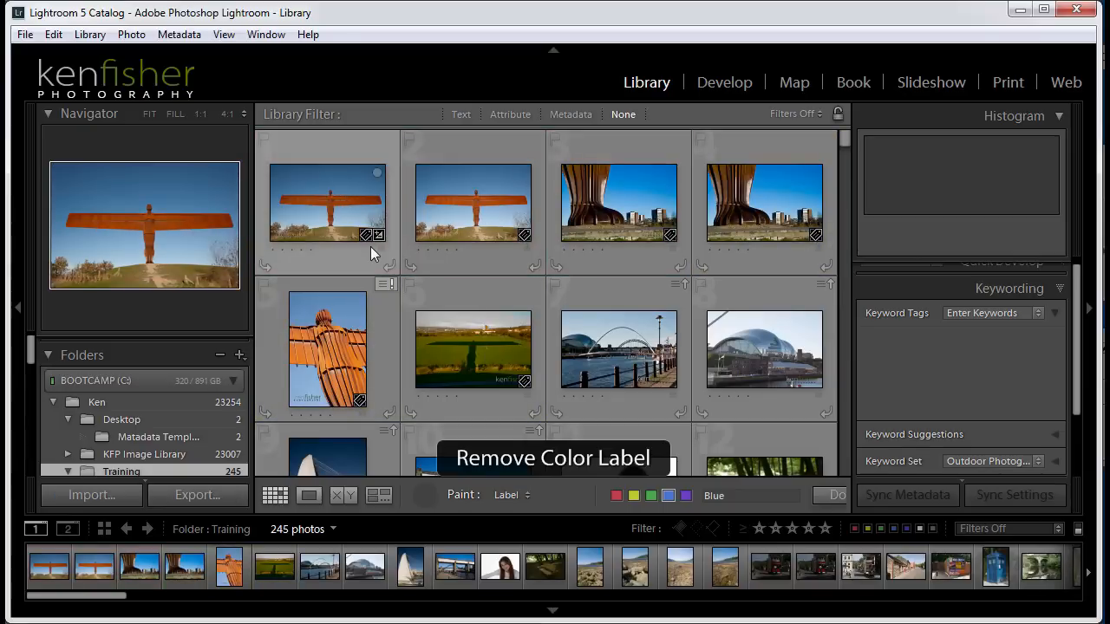
# - Switch the Painter to Flag with the Flagged option and flag the first two photos
pyautogui.click(526, 498)
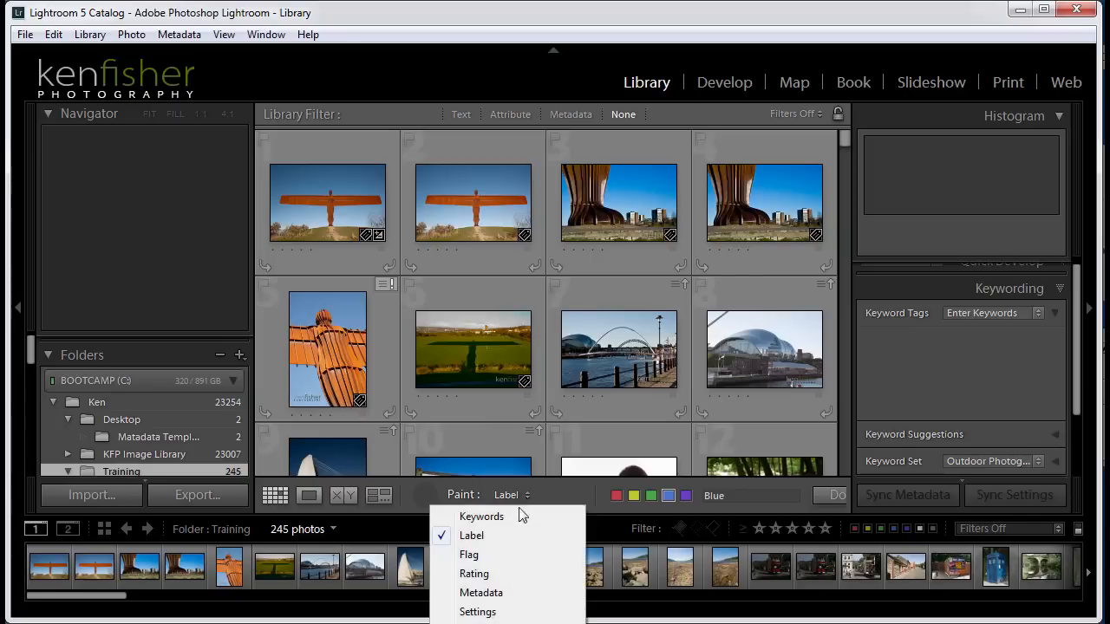
pyautogui.click(502, 557)
pyautogui.click(646, 498)
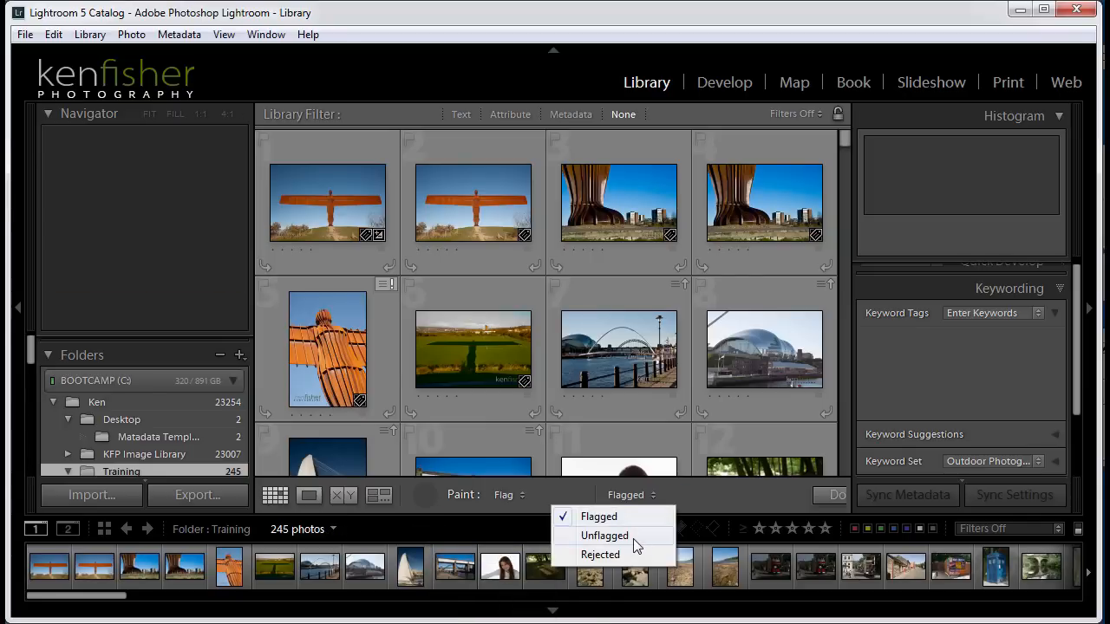
pyautogui.click(620, 516)
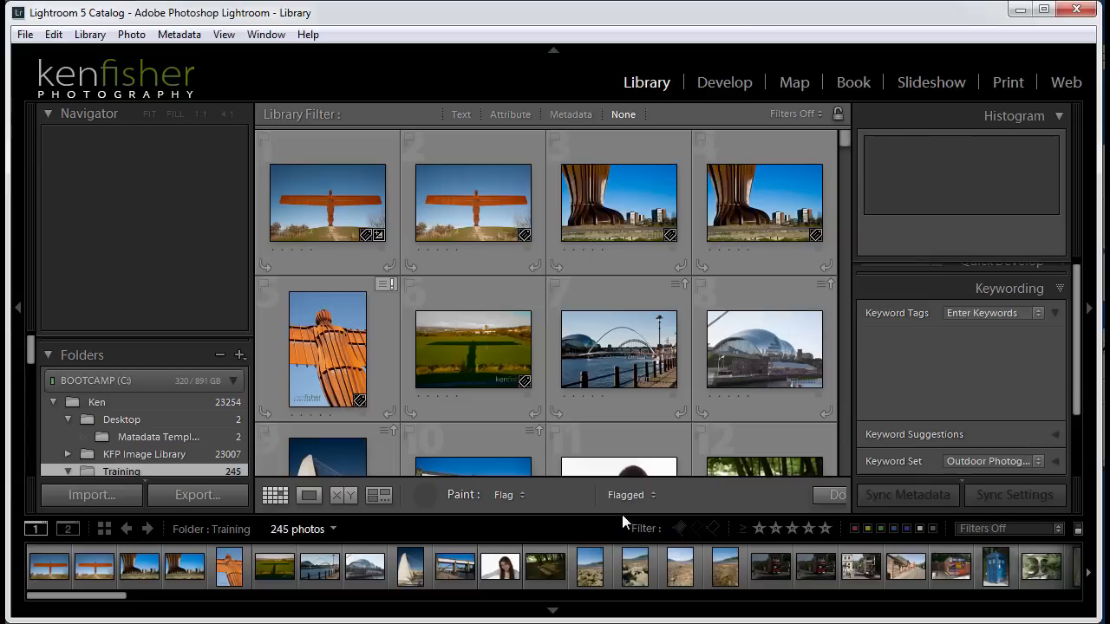
pyautogui.click(316, 187)
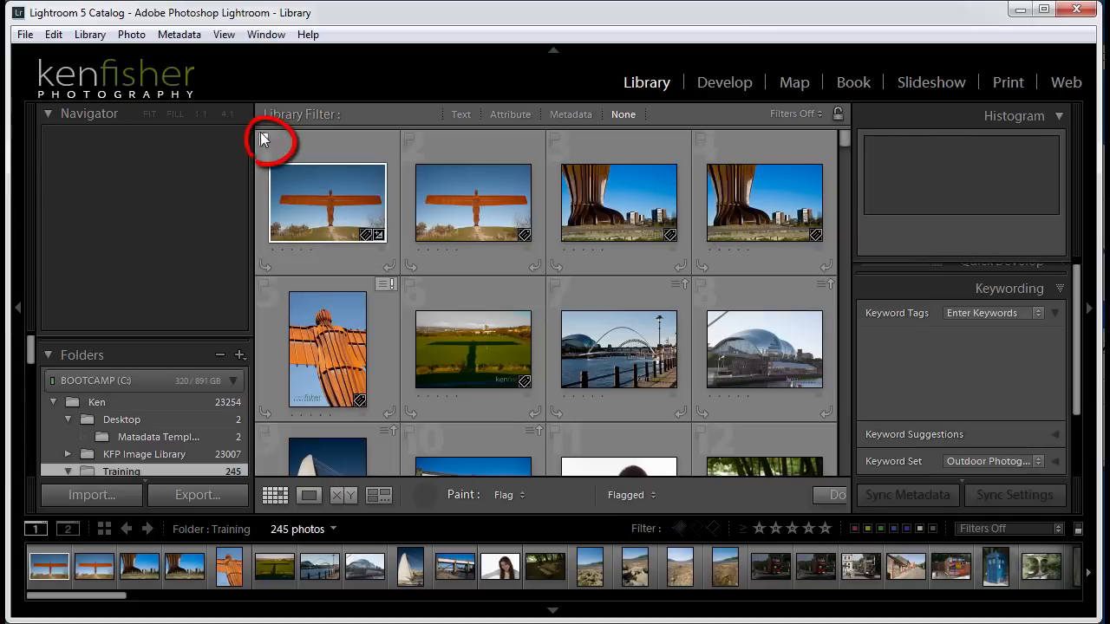
pyautogui.click(471, 194)
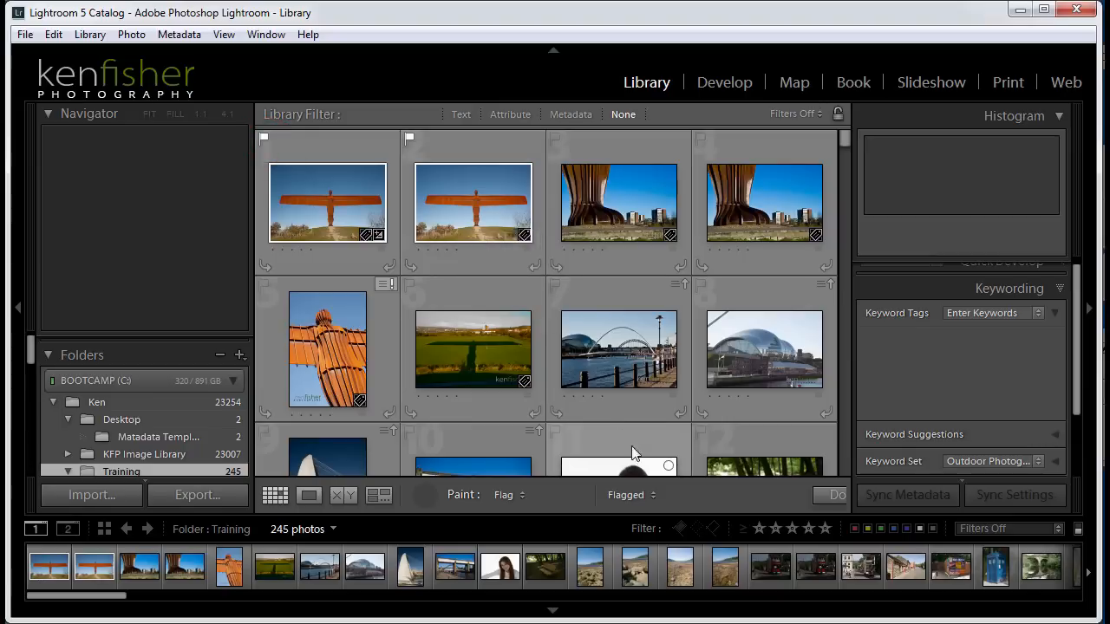
# - Set the Painter's flag option to Unflagged and paint it over the second and first photos
pyautogui.click(648, 492)
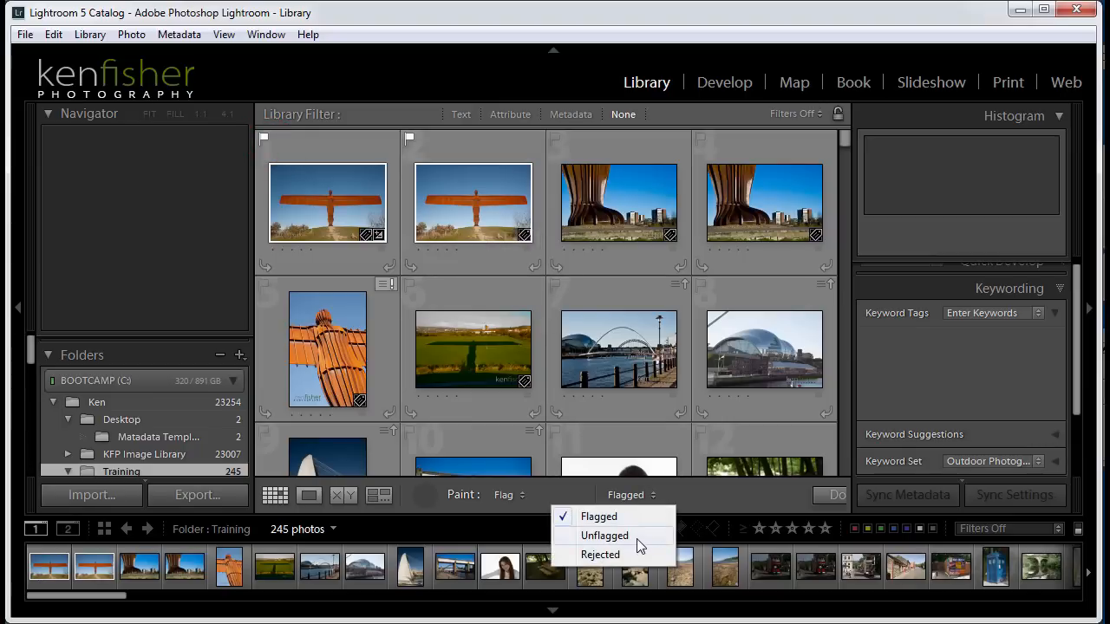
pyautogui.click(636, 539)
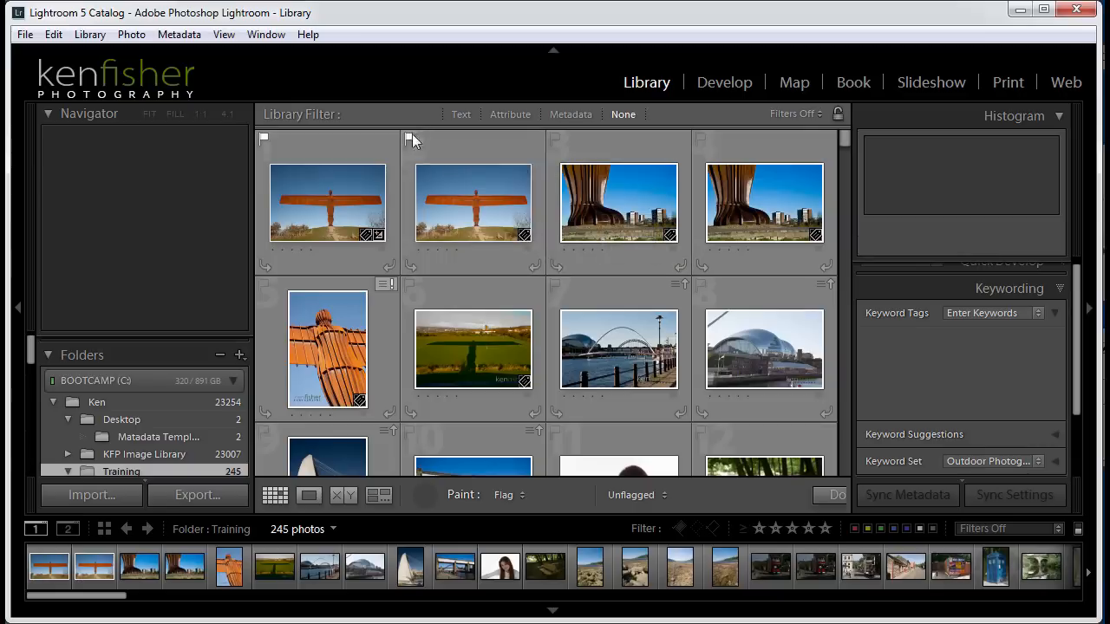
pyautogui.click(469, 195)
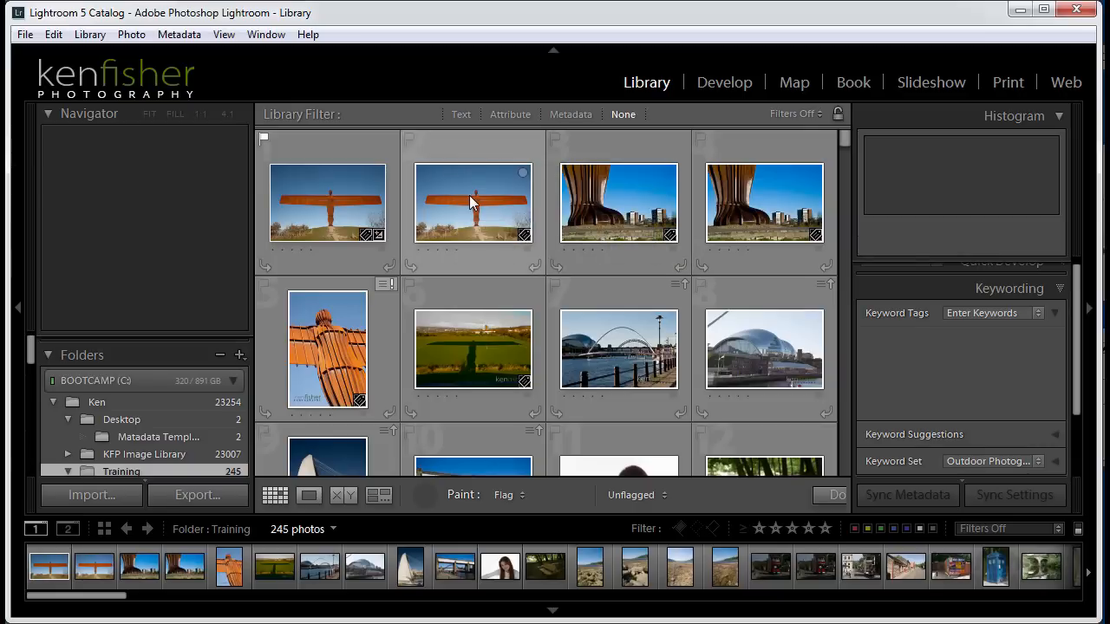
pyautogui.click(308, 189)
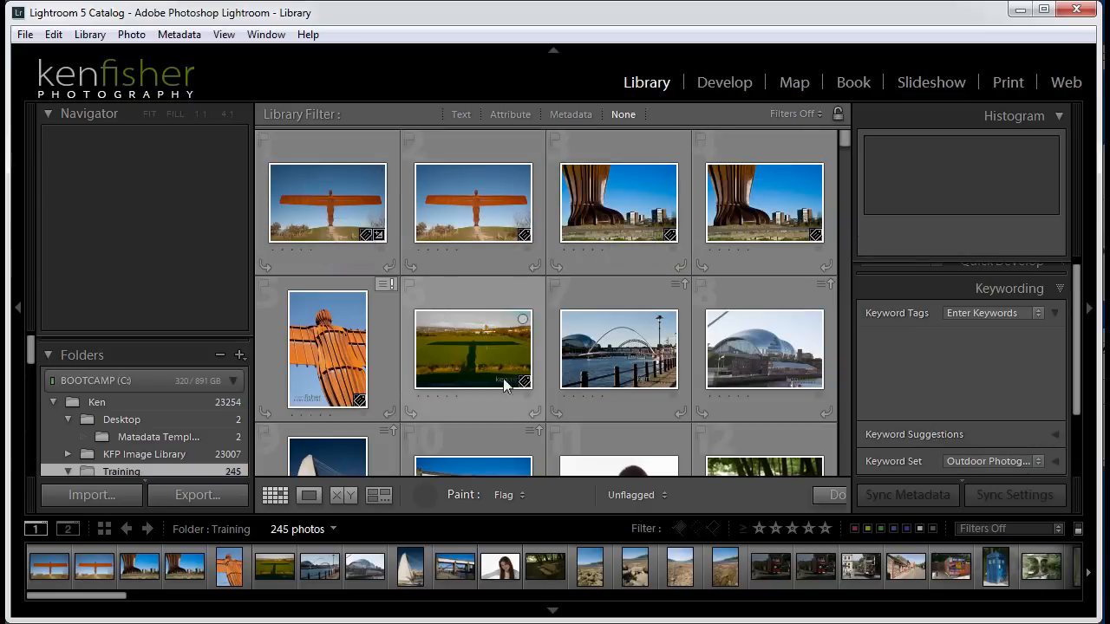
# - Paint the Rejected flag onto the third photo, then remove the flag from it
pyautogui.click(664, 495)
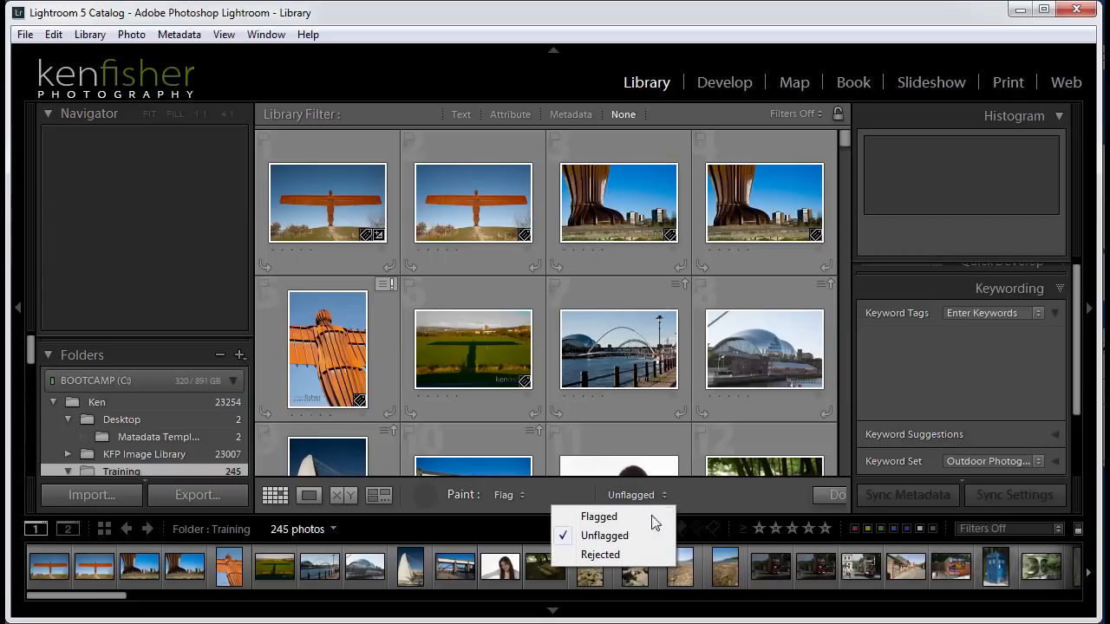
pyautogui.click(608, 556)
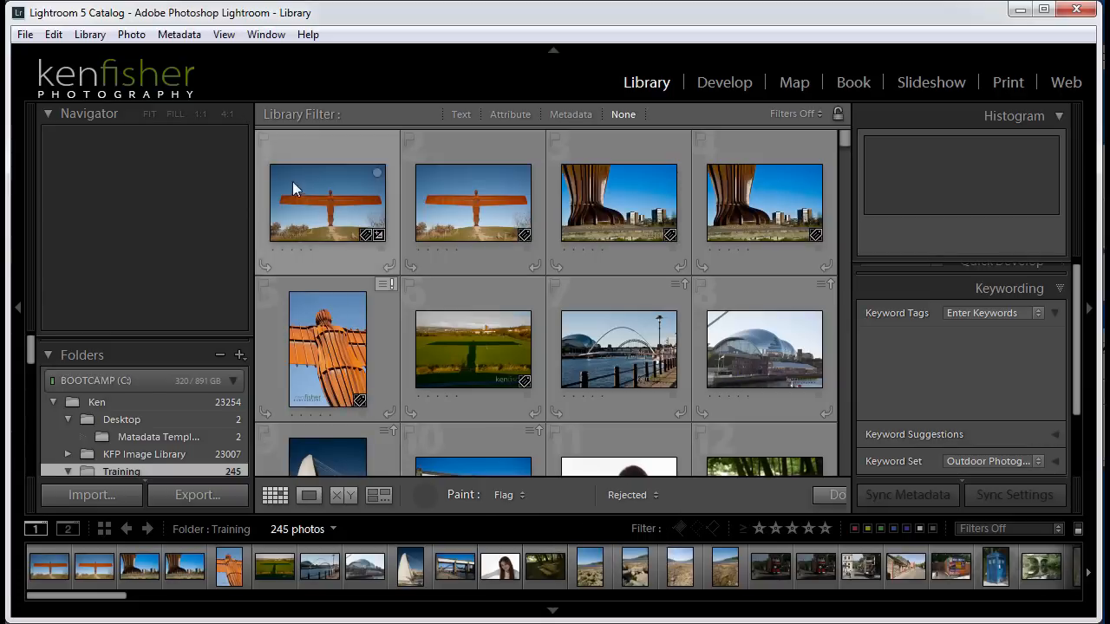
pyautogui.click(609, 197)
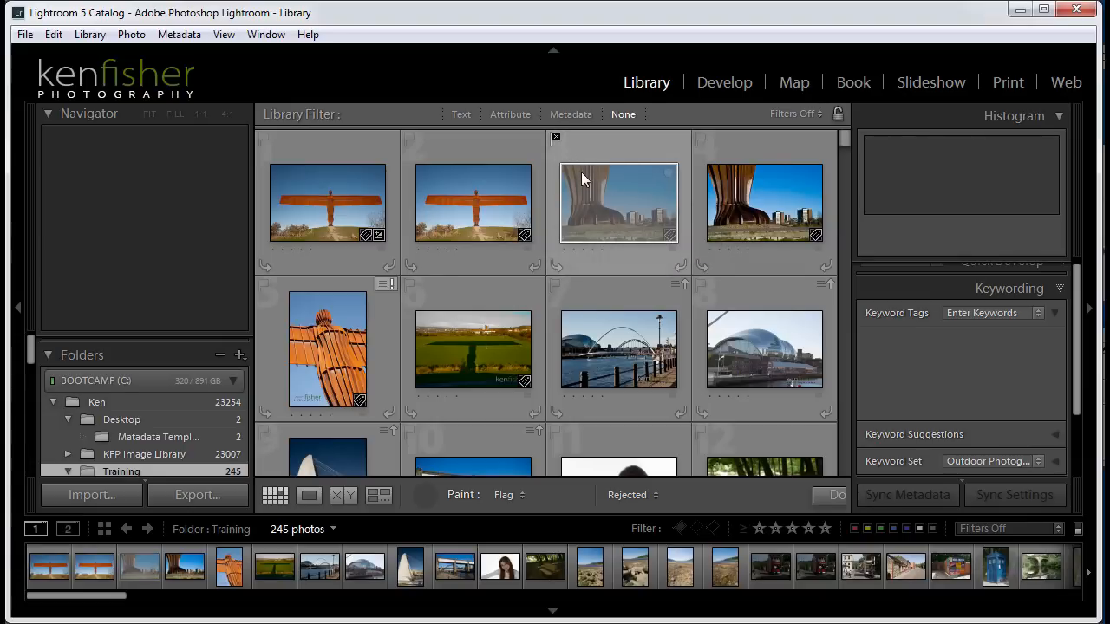
pyautogui.press('alt')
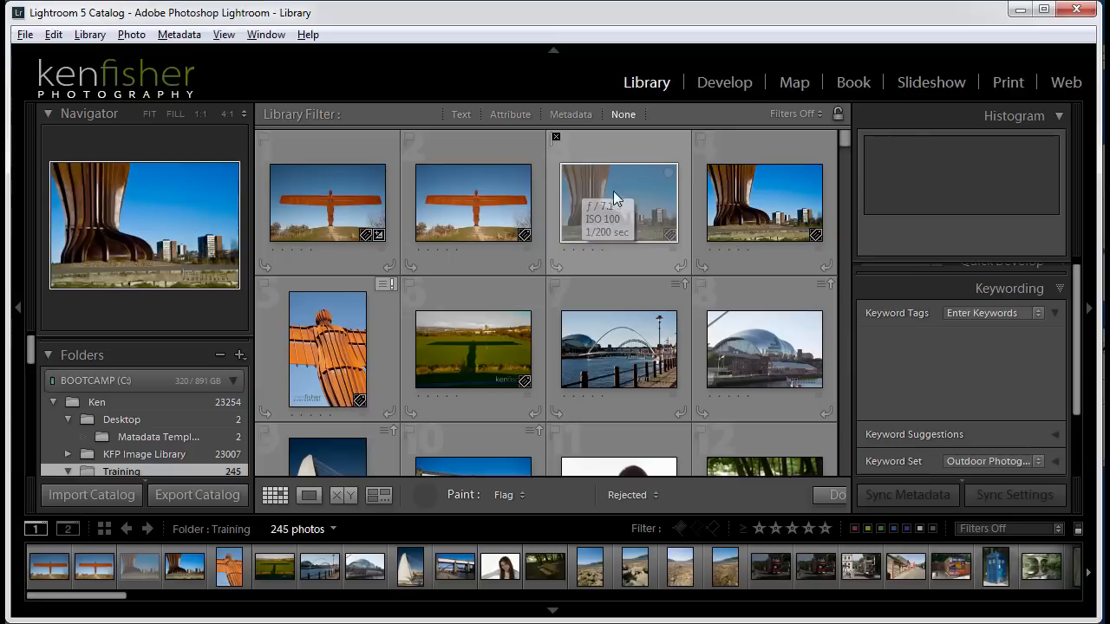
pyautogui.press('u')
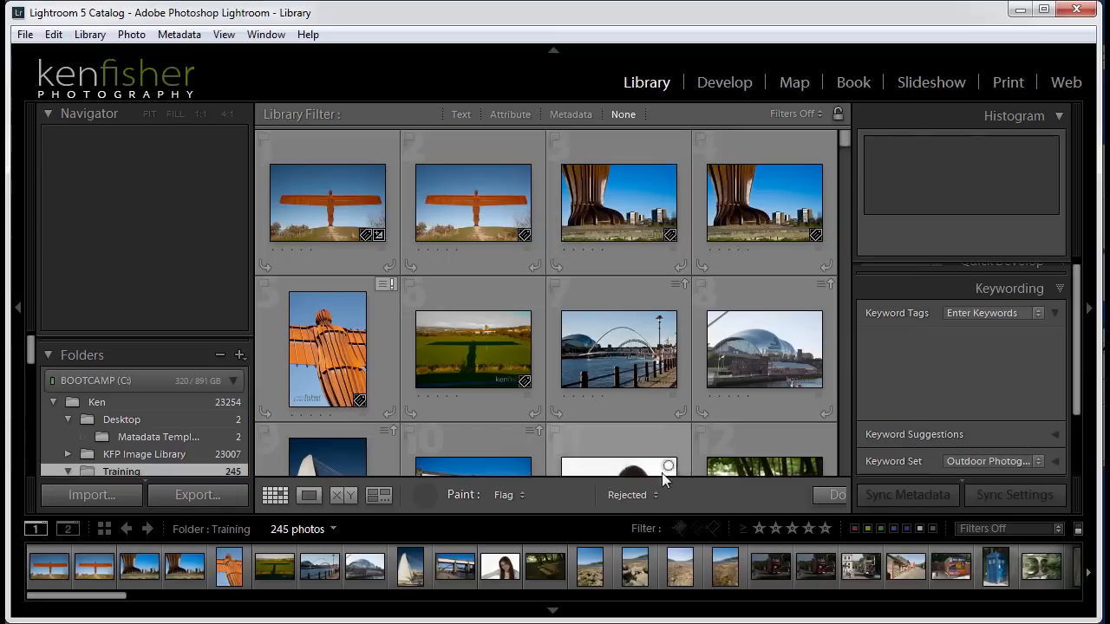
# - Set the Painter to Rating and paint five stars on the first photo, four on the second and one on the third
pyautogui.click(509, 495)
pyautogui.click(487, 574)
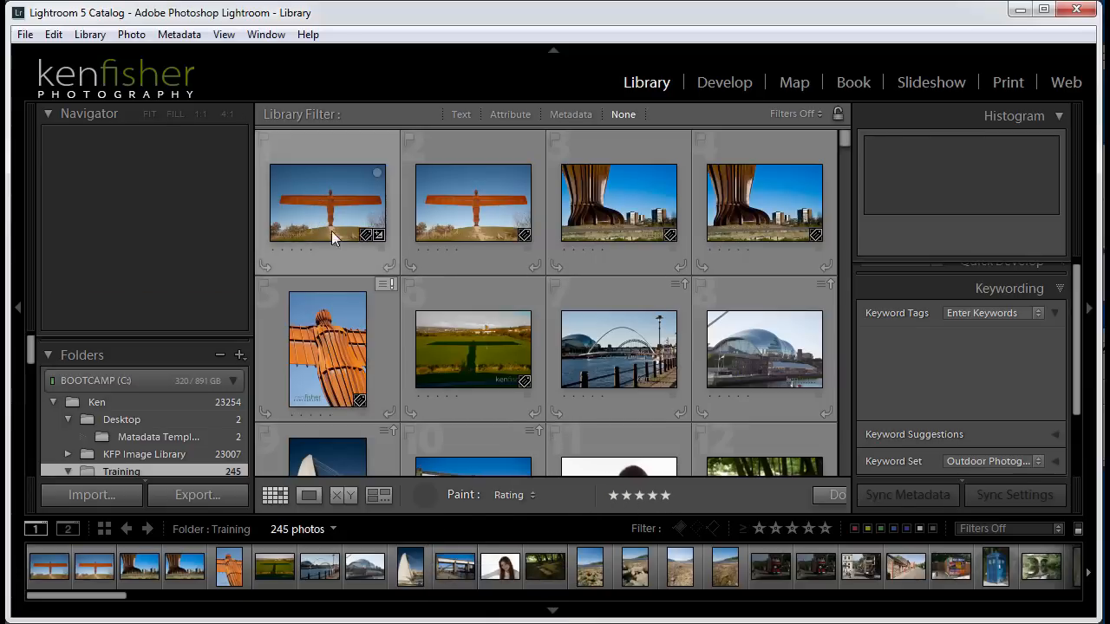
pyautogui.click(305, 189)
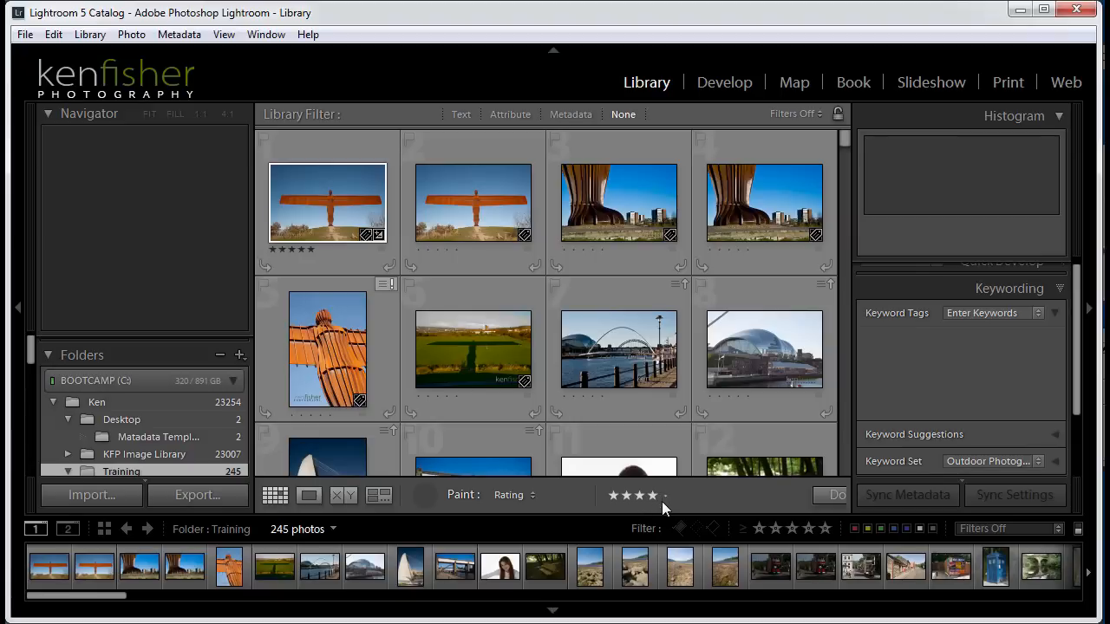
pyautogui.click(454, 194)
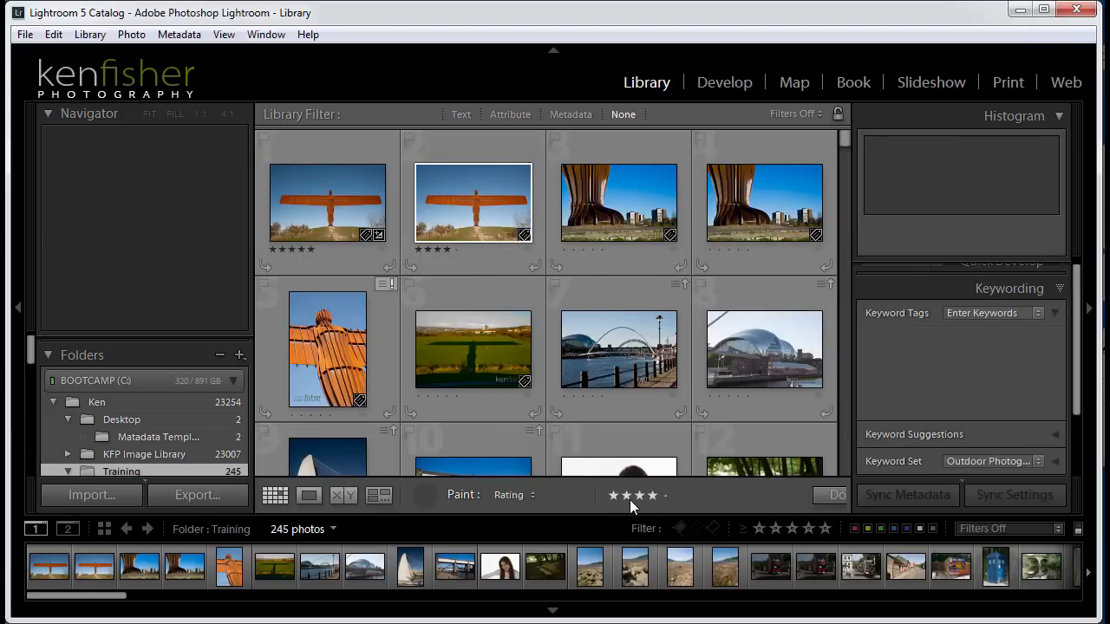
pyautogui.click(622, 198)
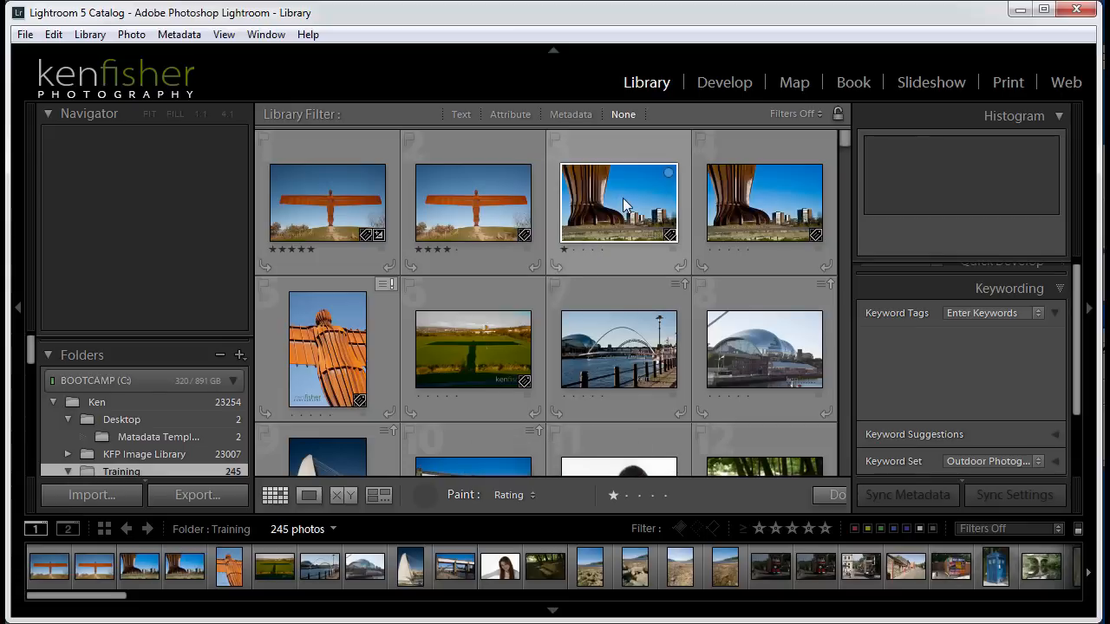
# - Reset the star ratings of the third, second and first photos to 0
pyautogui.press('0')
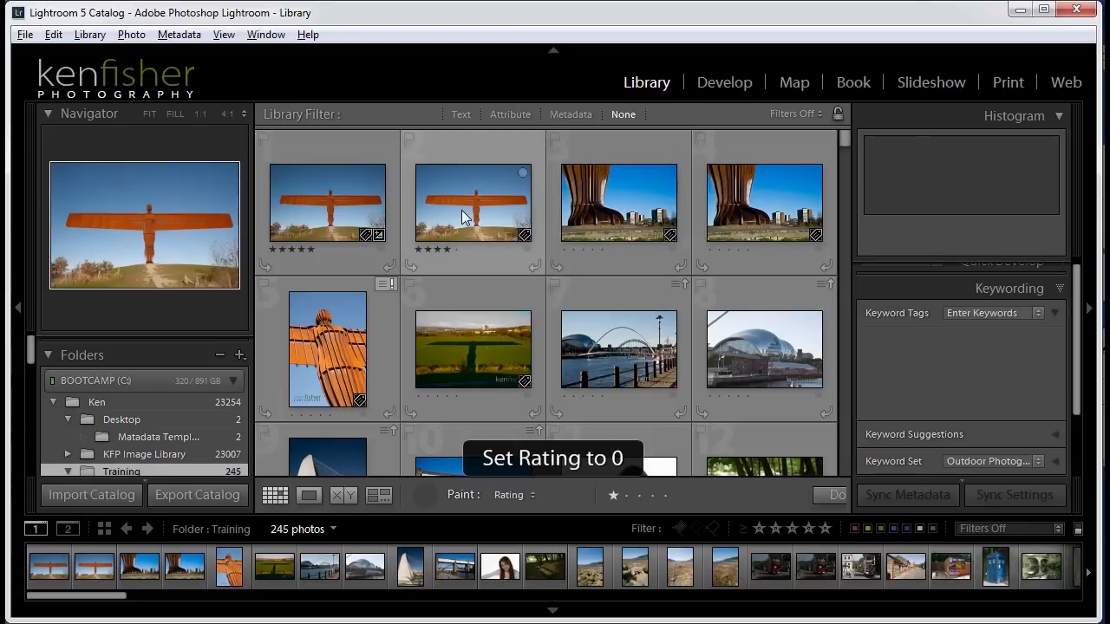
pyautogui.press('0')
pyautogui.click(339, 218)
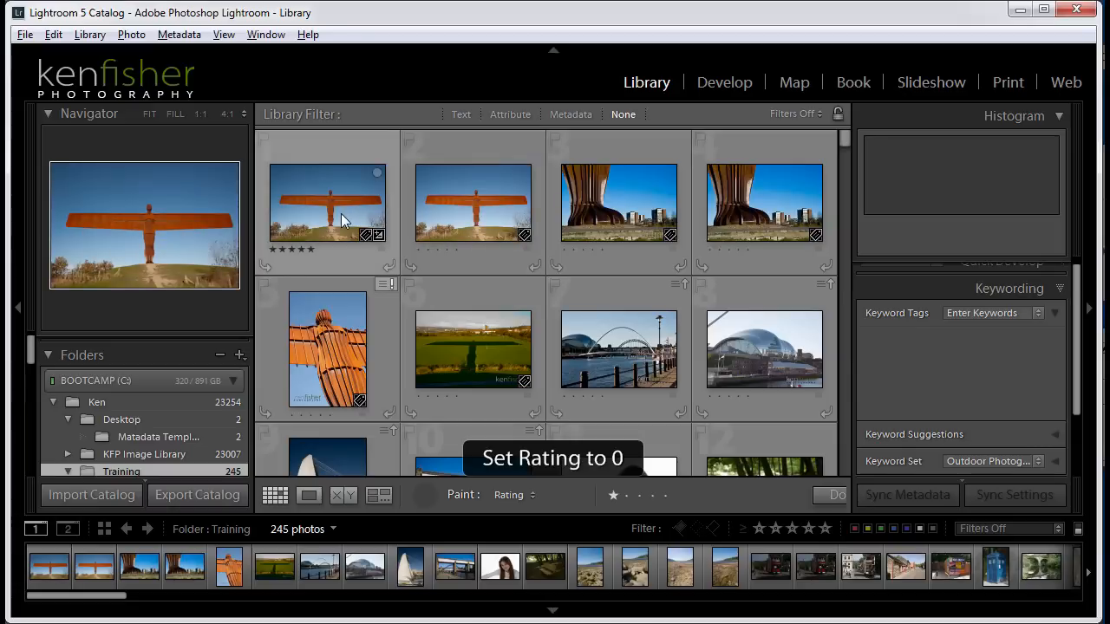
pyautogui.keyDown('alt'); pyautogui.click(340, 214); pyautogui.keyUp('alt')
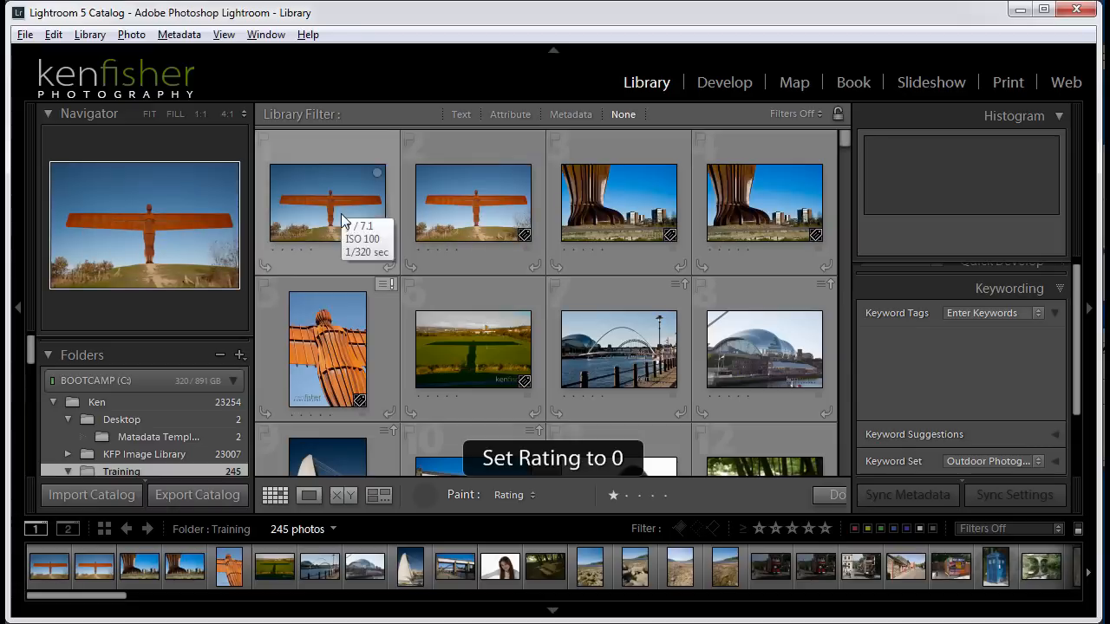
# - Set the Painter to Metadata, then put it away and examine the first photo's contact metadata
pyautogui.click(532, 497)
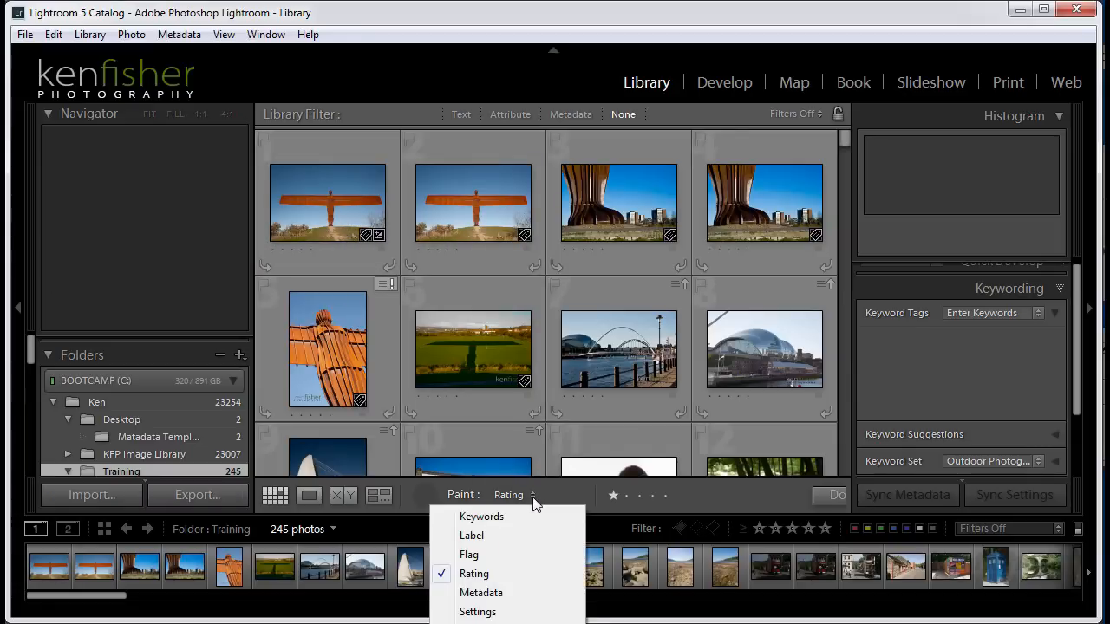
pyautogui.click(501, 595)
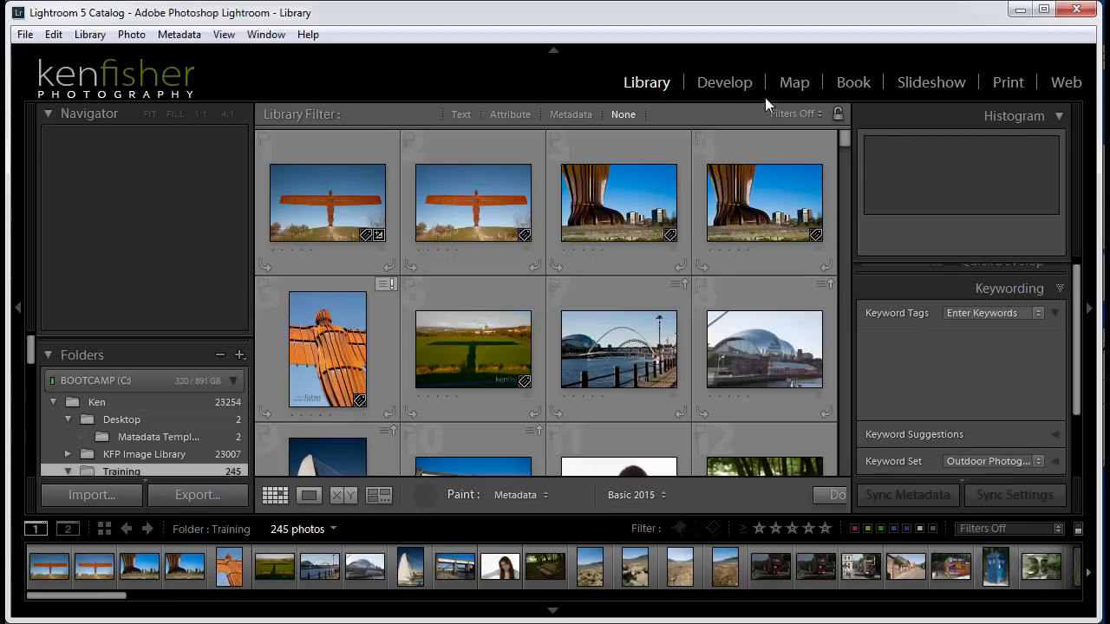
pyautogui.scroll(-3, 1080, 347)
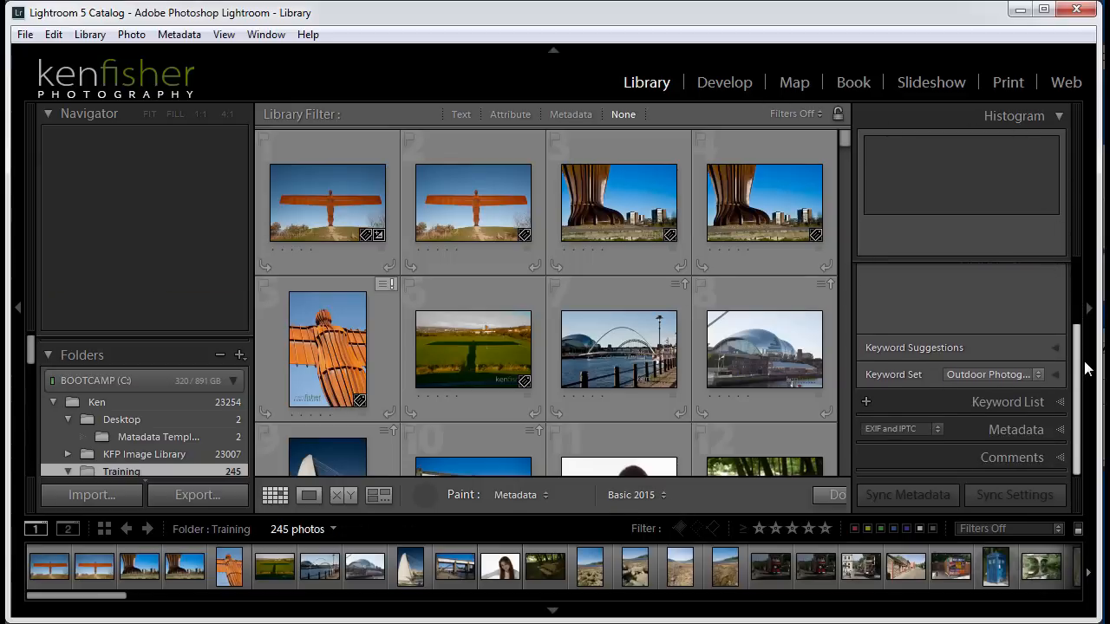
pyautogui.click(1061, 429)
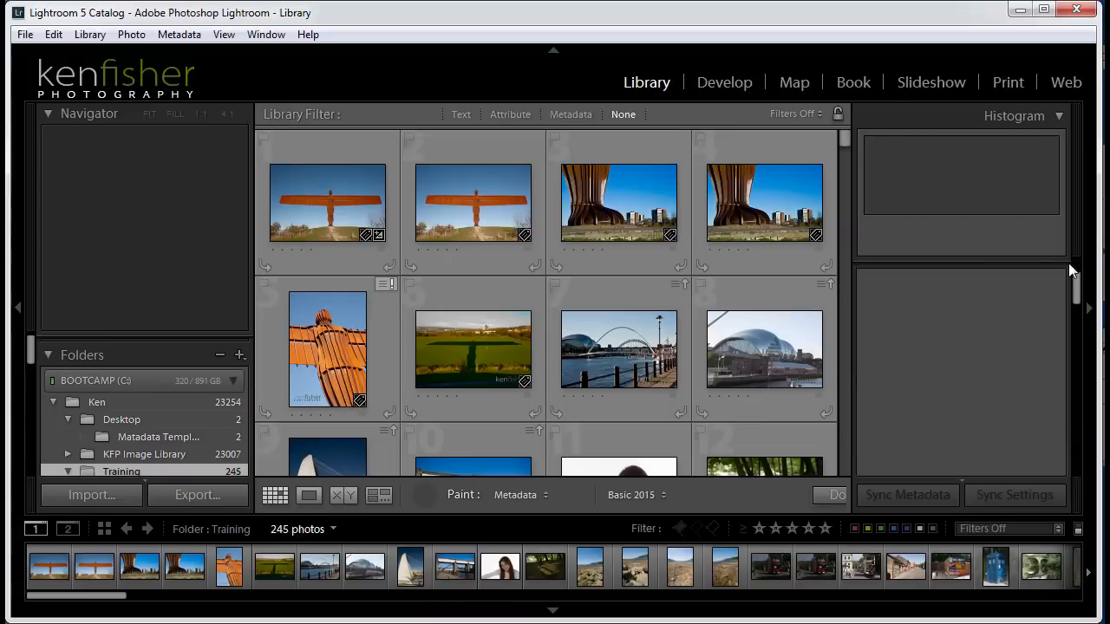
pyautogui.click(334, 194)
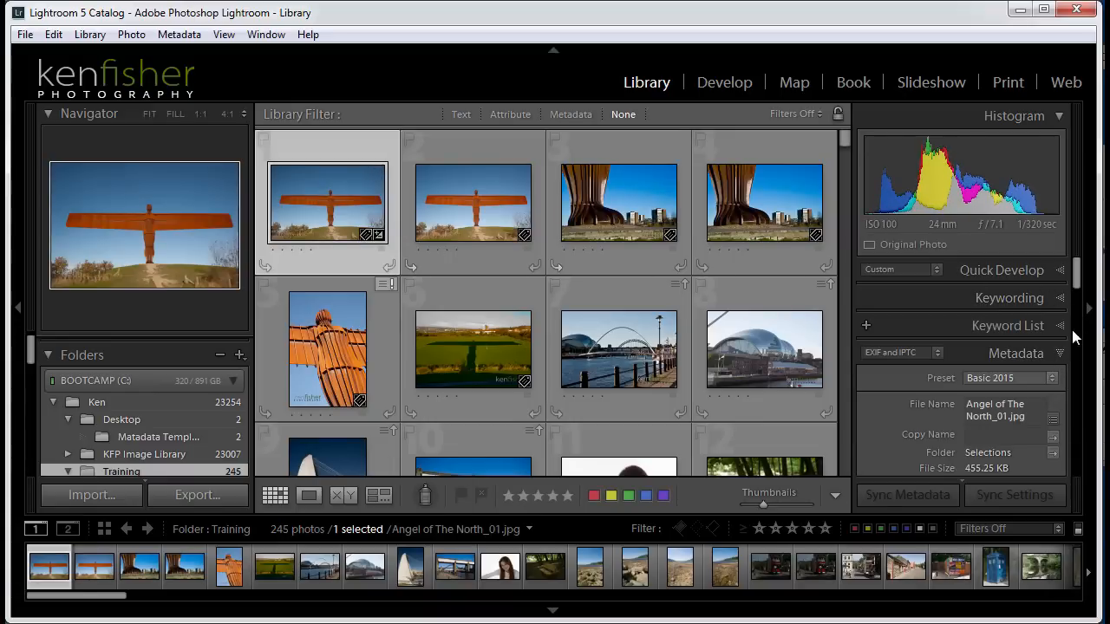
pyautogui.moveTo(1080, 275); pyautogui.dragTo(1094, 389)
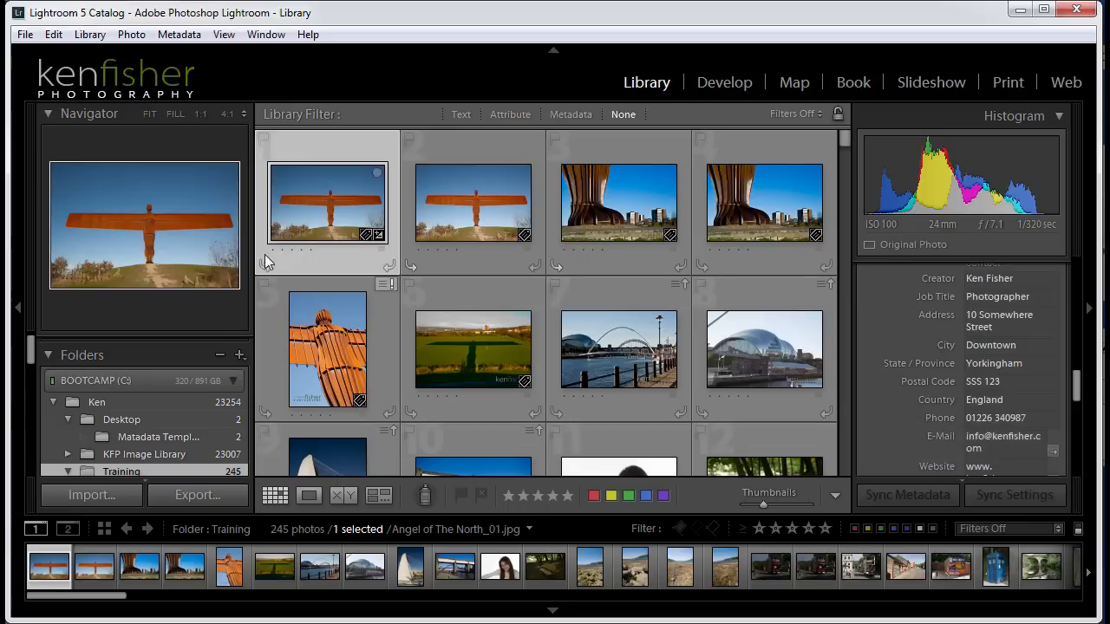
# - Paint the Basic 2015 metadata preset onto the first three photos in the grid
pyautogui.click(424, 497)
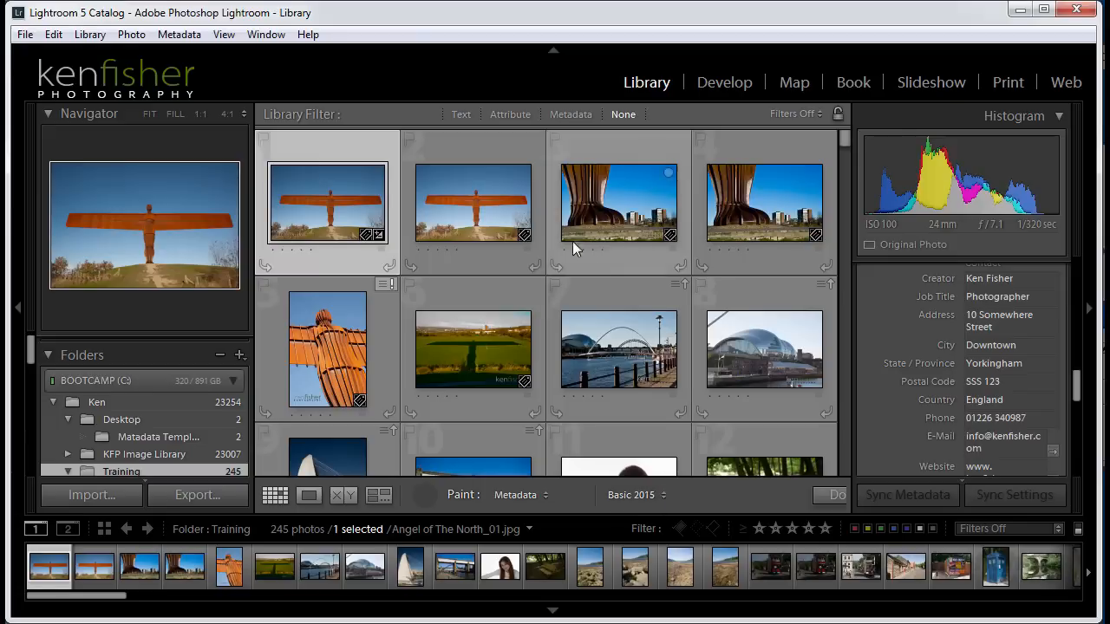
pyautogui.click(318, 186)
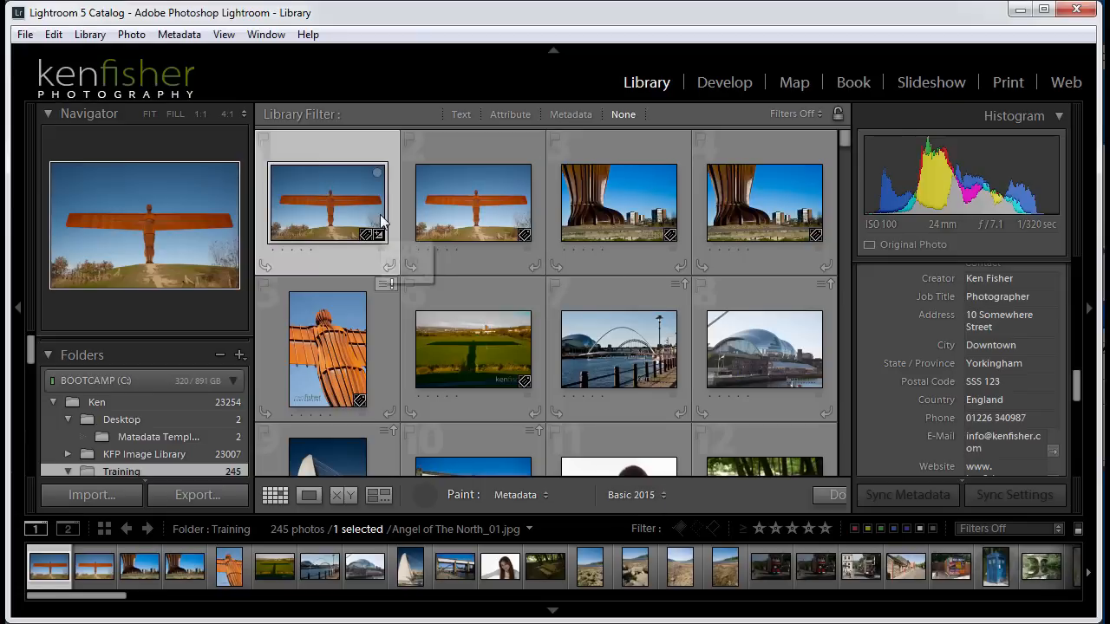
pyautogui.click(472, 191)
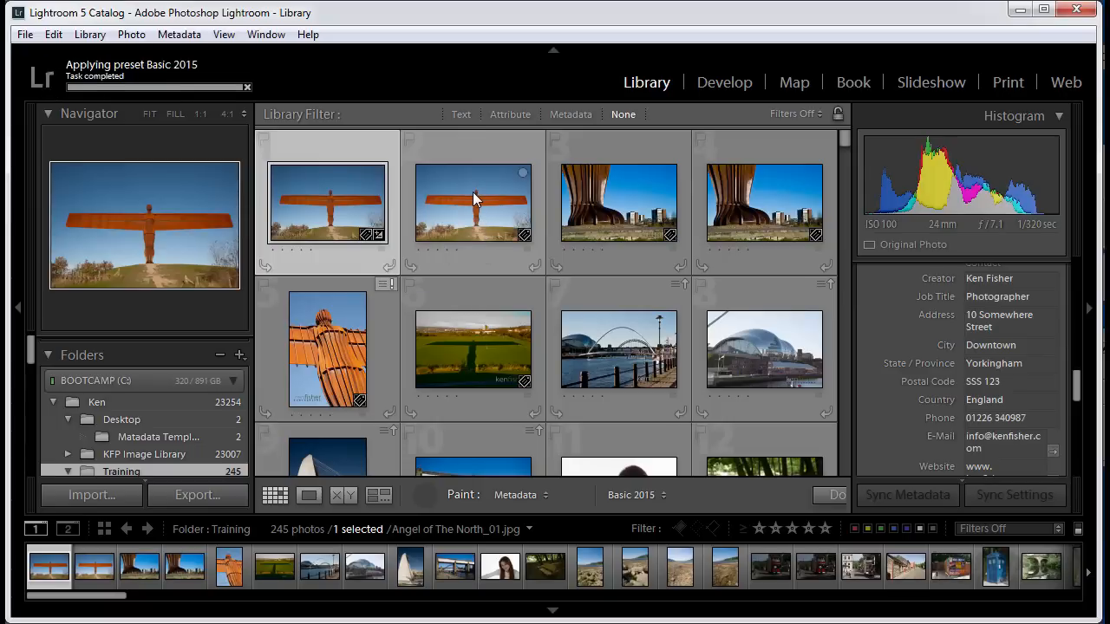
pyautogui.click(607, 193)
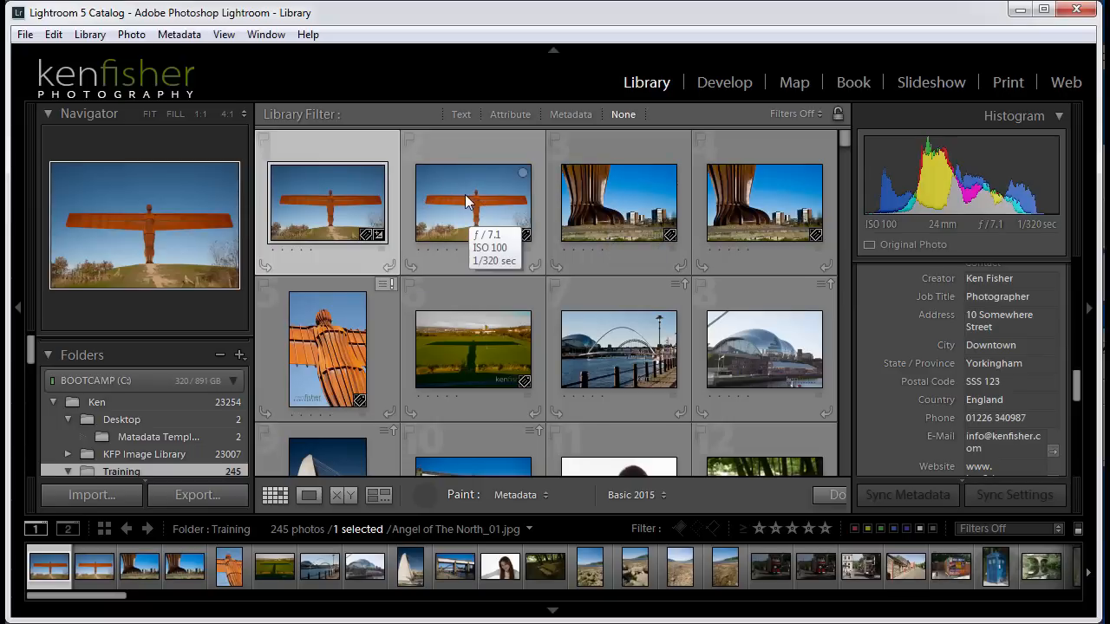
pyautogui.click(465, 194)
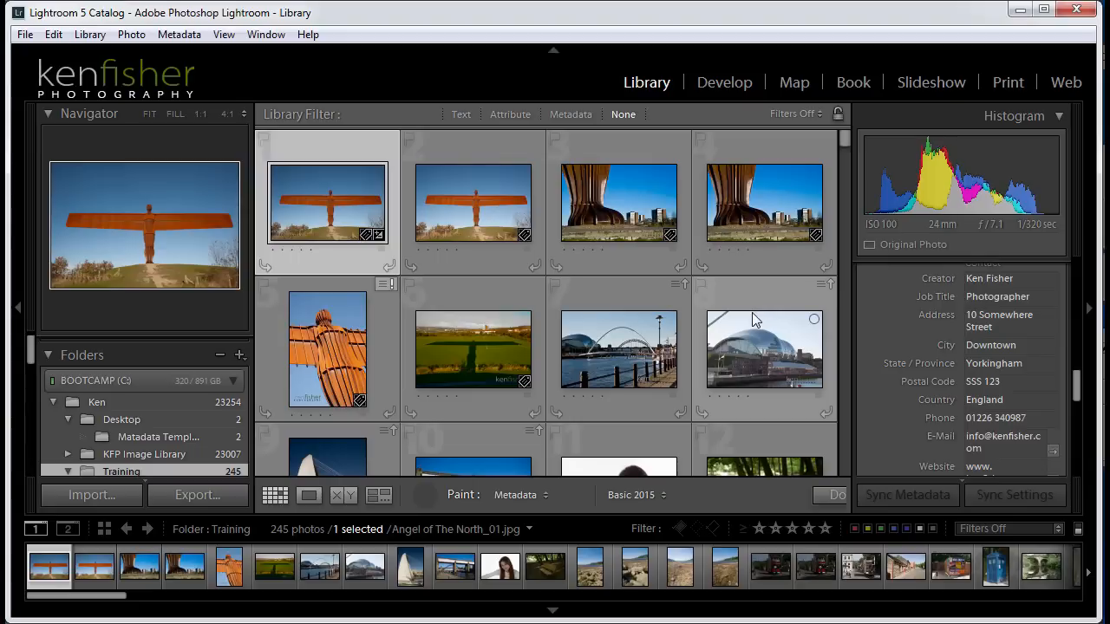
# - Set the Painter to Settings with the Blue Filter B&W preset and paint it onto the first and second photos
pyautogui.click(544, 497)
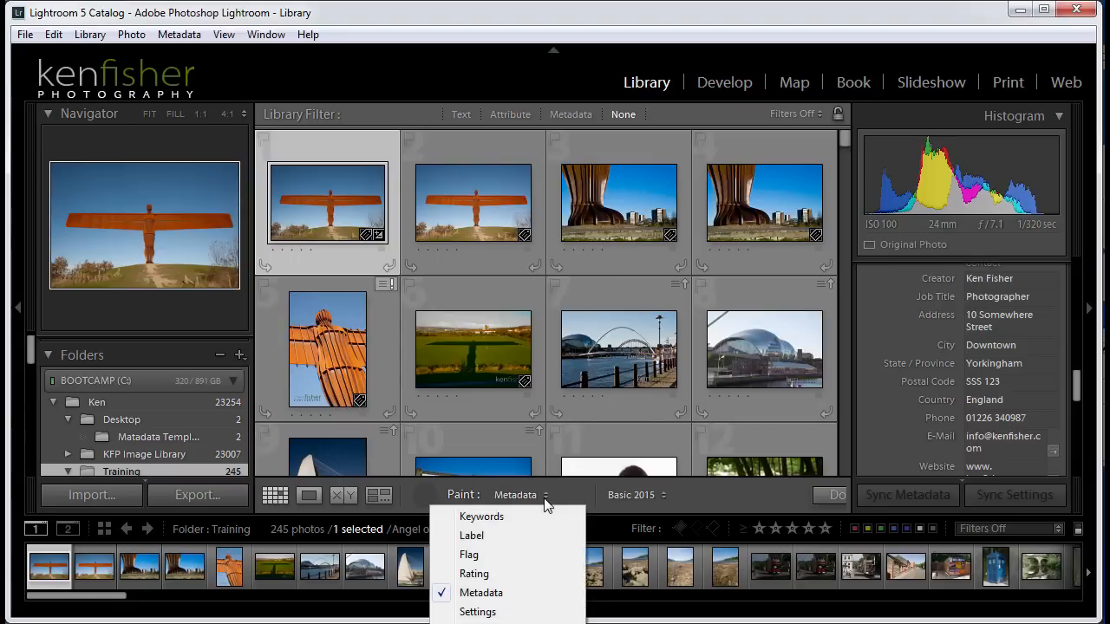
pyautogui.click(488, 614)
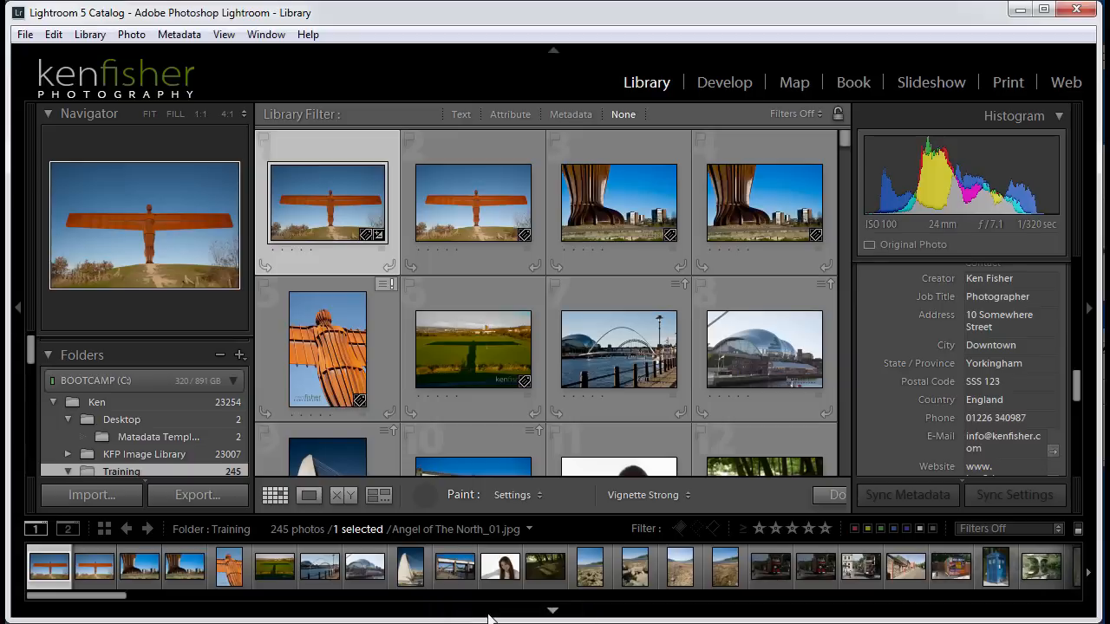
pyautogui.click(688, 497)
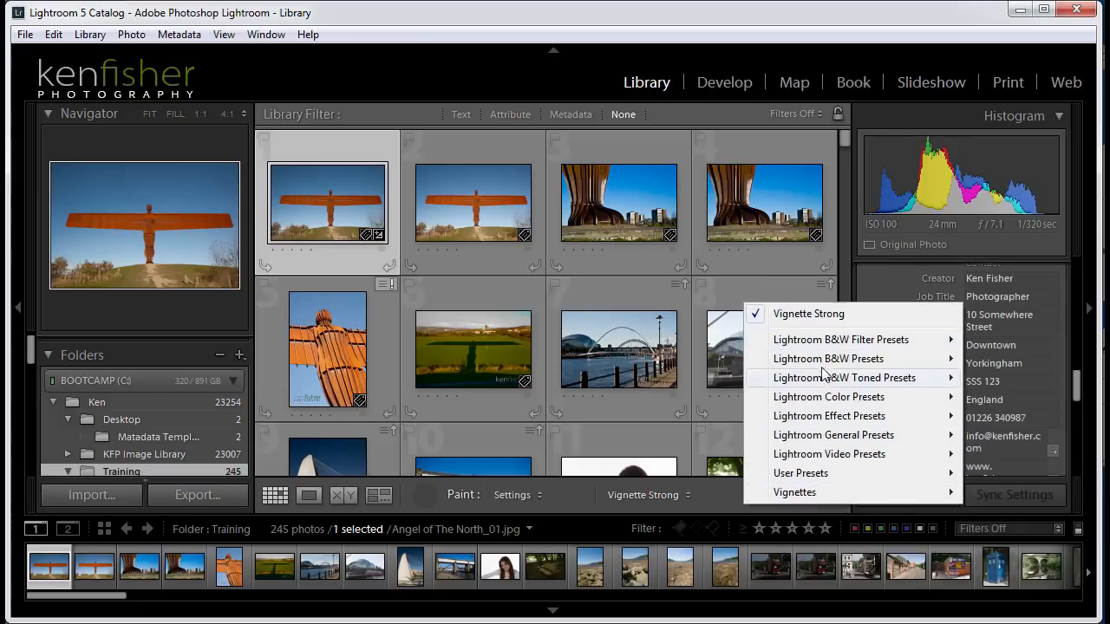
pyautogui.moveTo(825, 345)
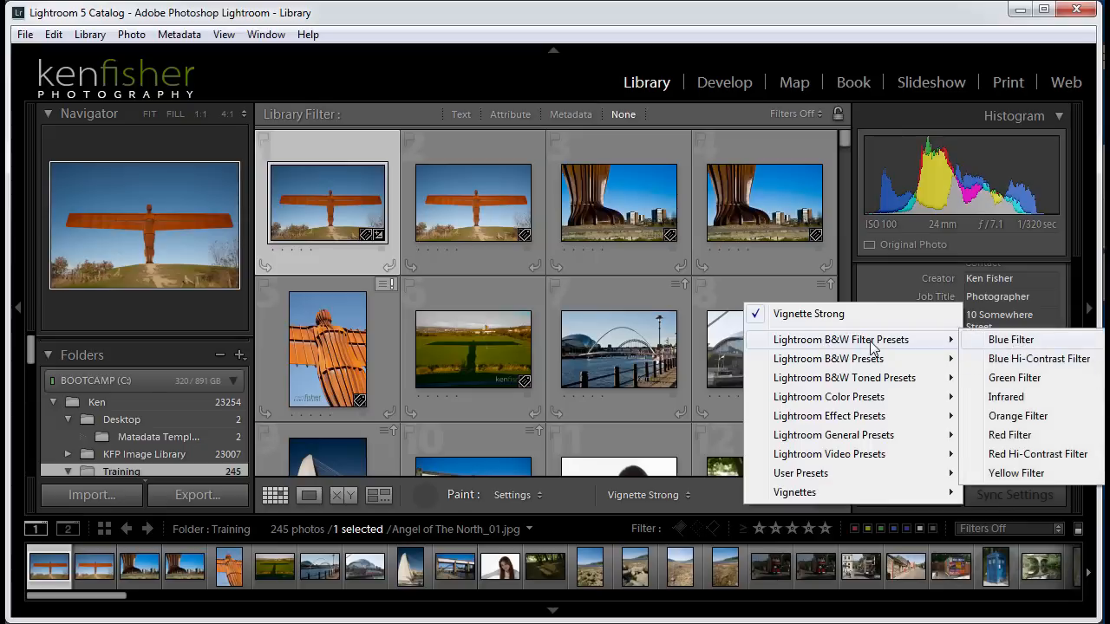
pyautogui.click(1038, 340)
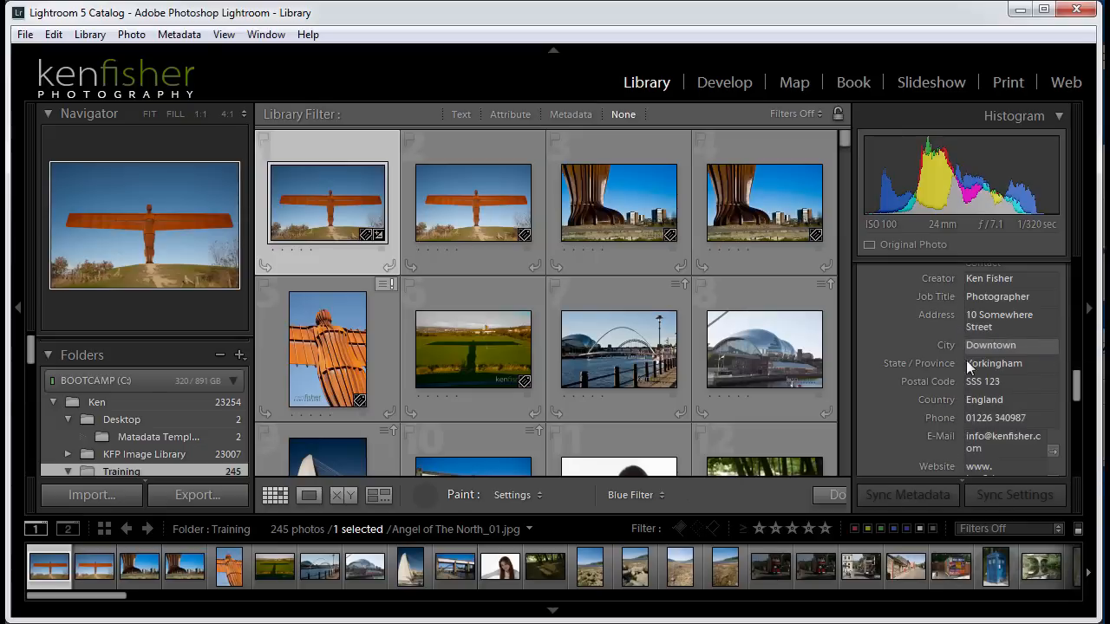
pyautogui.click(331, 204)
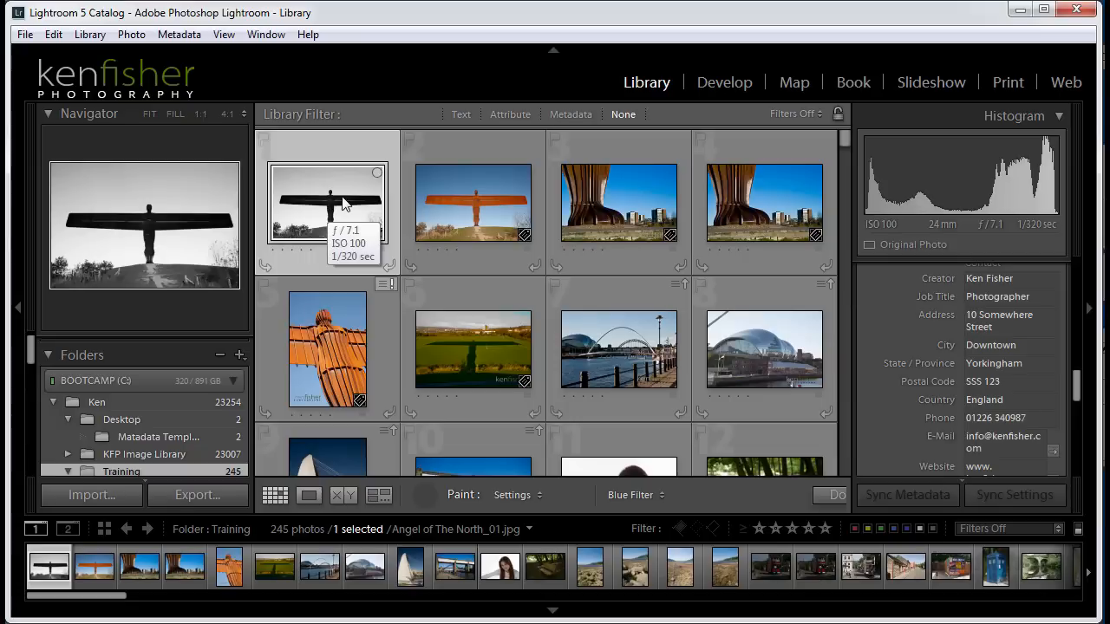
pyautogui.click(478, 210)
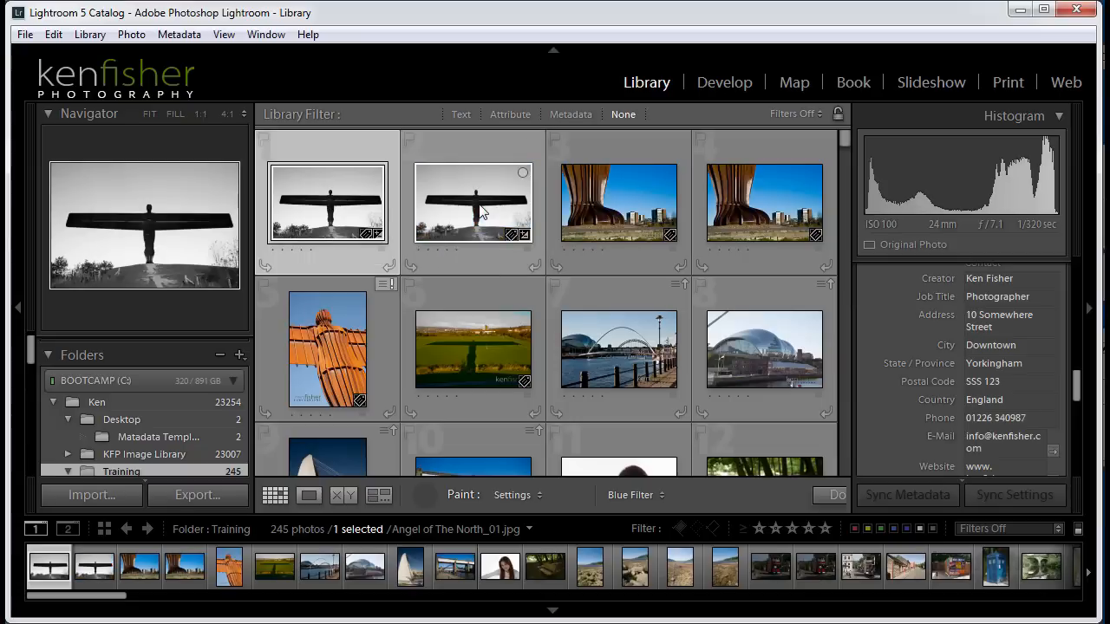
# - Set the Painter to Rotation with Rotate Right (CW) and paint the first photo four times through a full turn
pyautogui.click(539, 496)
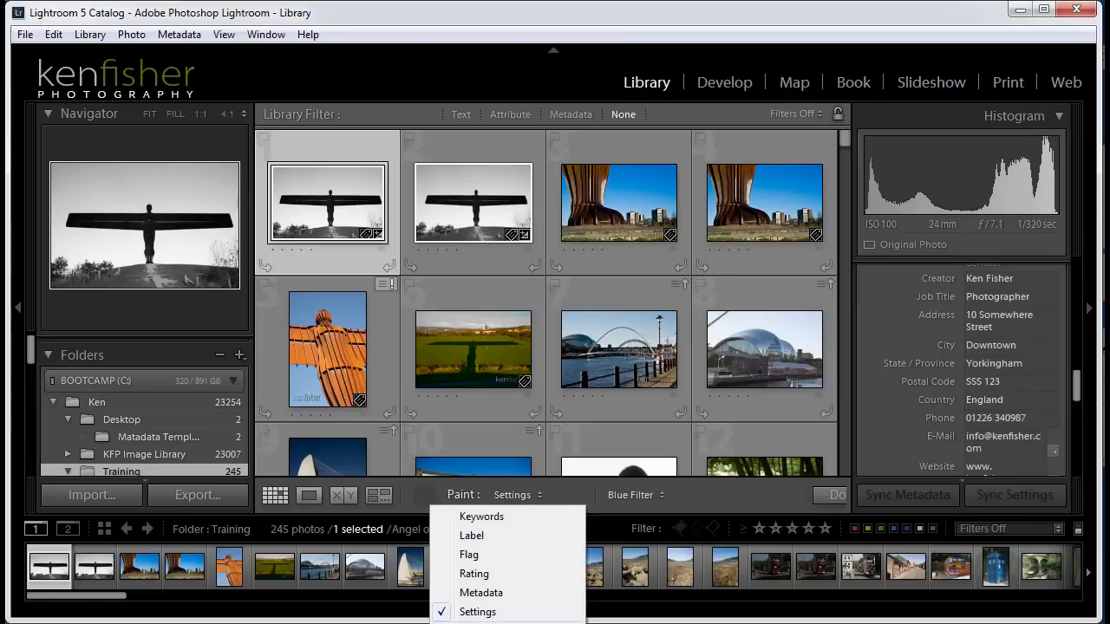
pyautogui.click(521, 623)
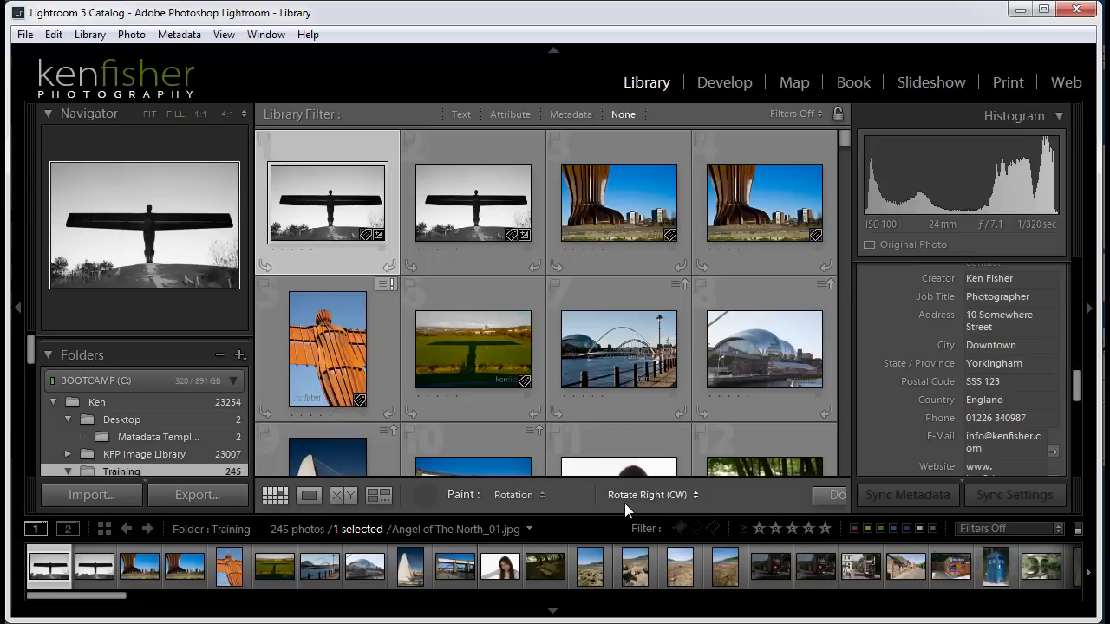
pyautogui.click(323, 197)
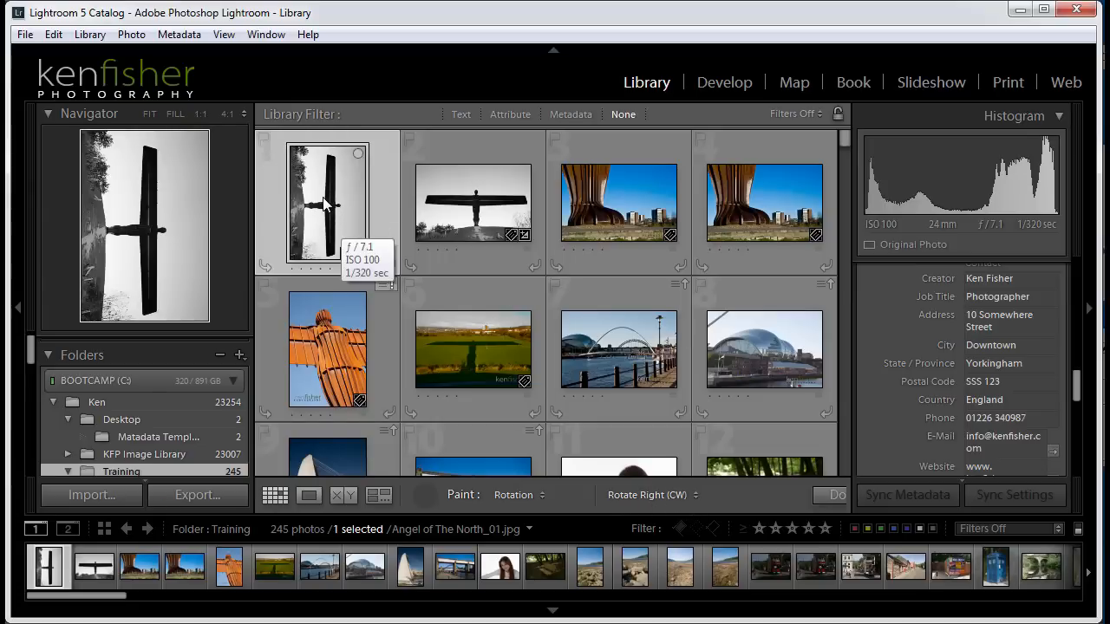
pyautogui.click(344, 213)
pyautogui.click(330, 207)
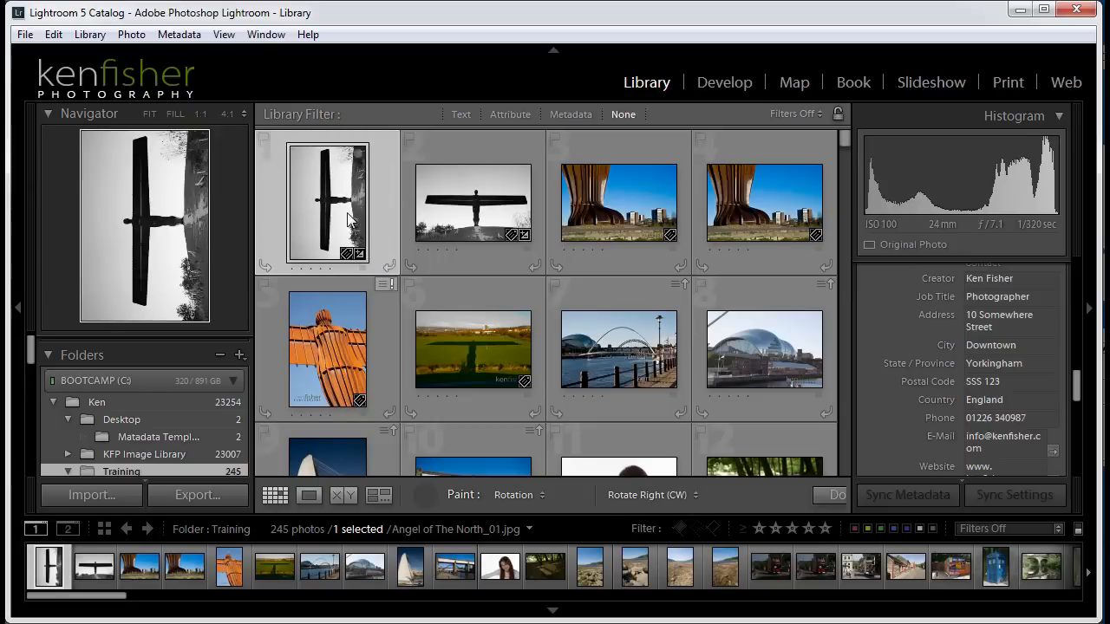
pyautogui.click(330, 208)
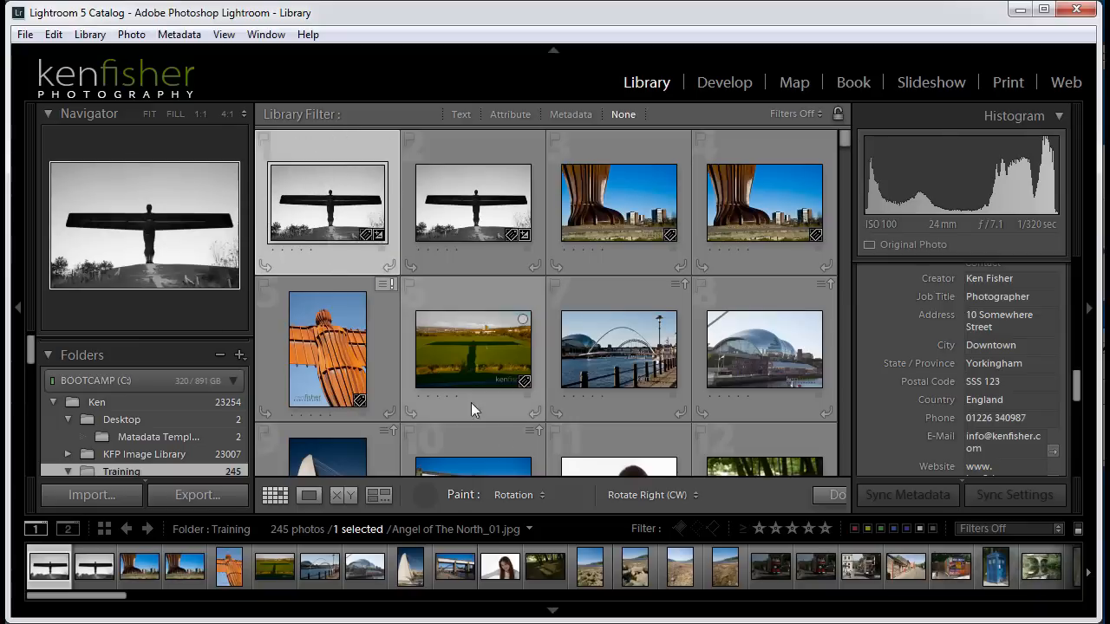
# - Set the Painter to Target Collection and create a new collection named Ken Collect
pyautogui.click(541, 495)
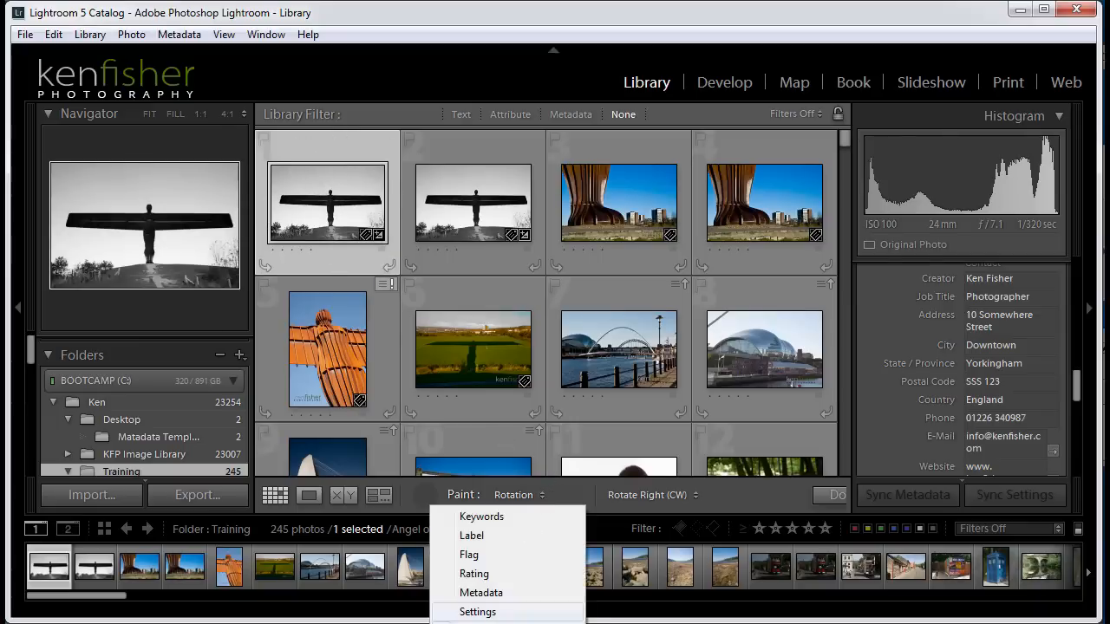
pyautogui.click(507, 623)
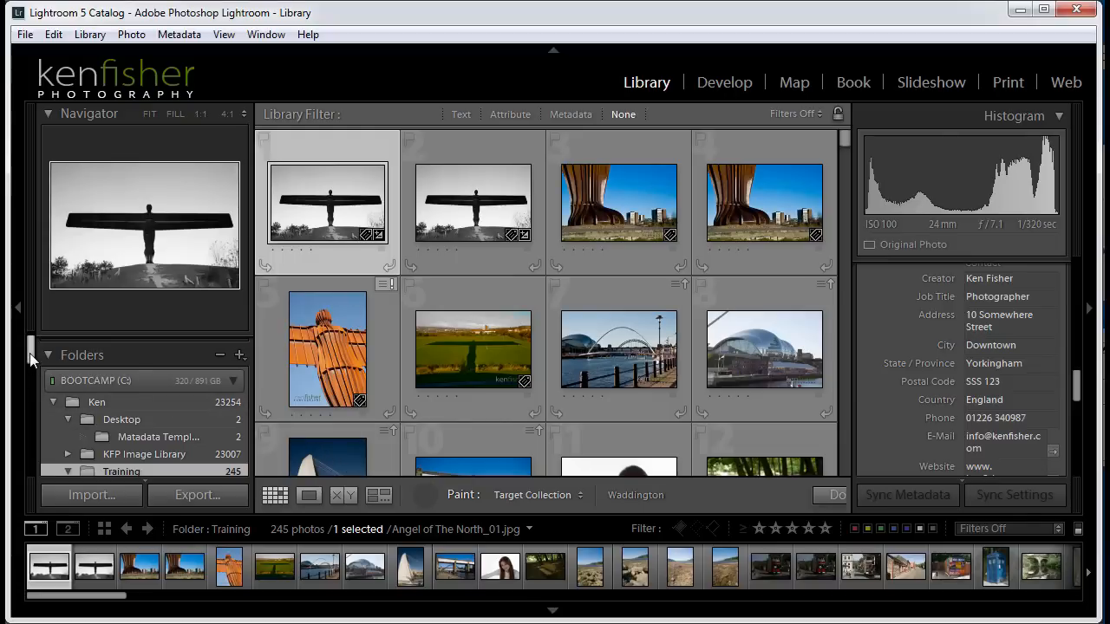
pyautogui.moveTo(30, 353); pyautogui.dragTo(24, 475)
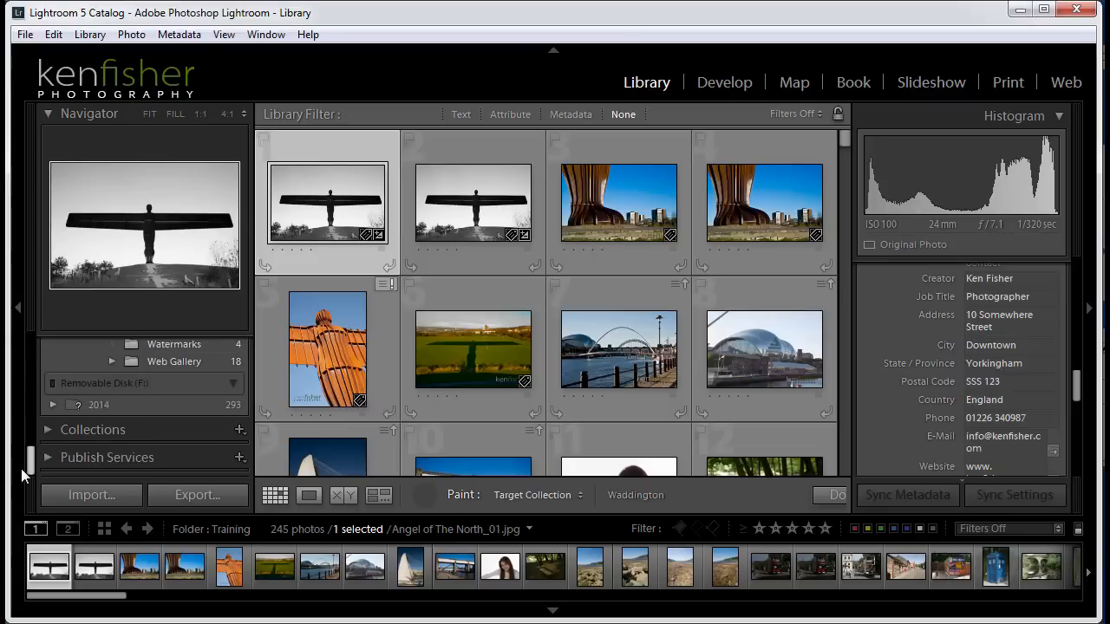
pyautogui.click(240, 430)
pyautogui.click(304, 451)
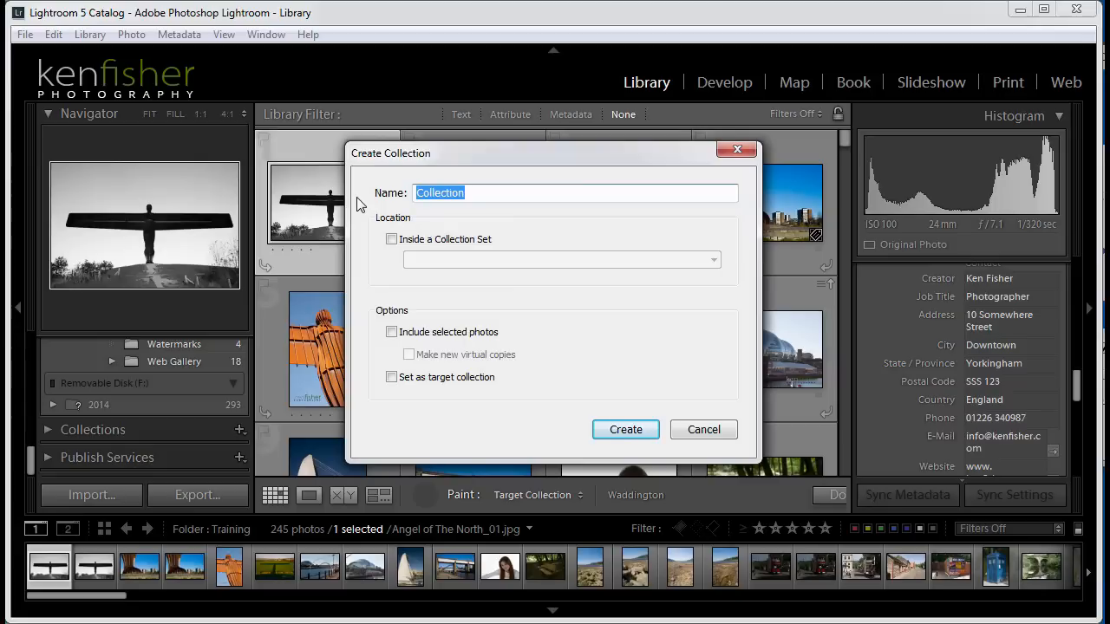
pyautogui.write('Ken C')
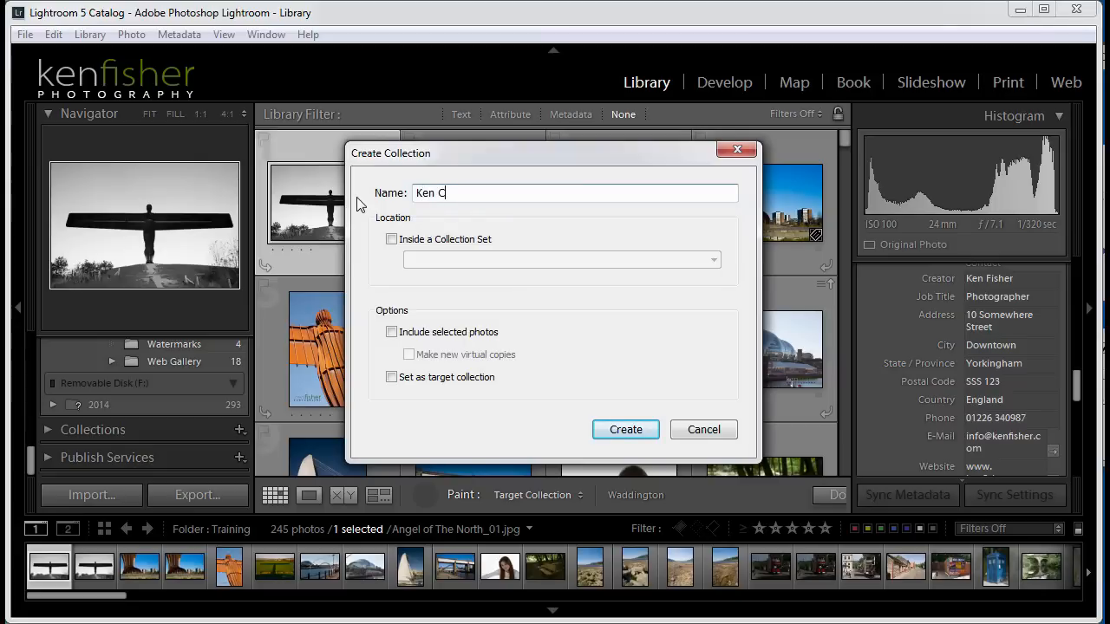
pyautogui.write('ollect')
pyautogui.click(638, 433)
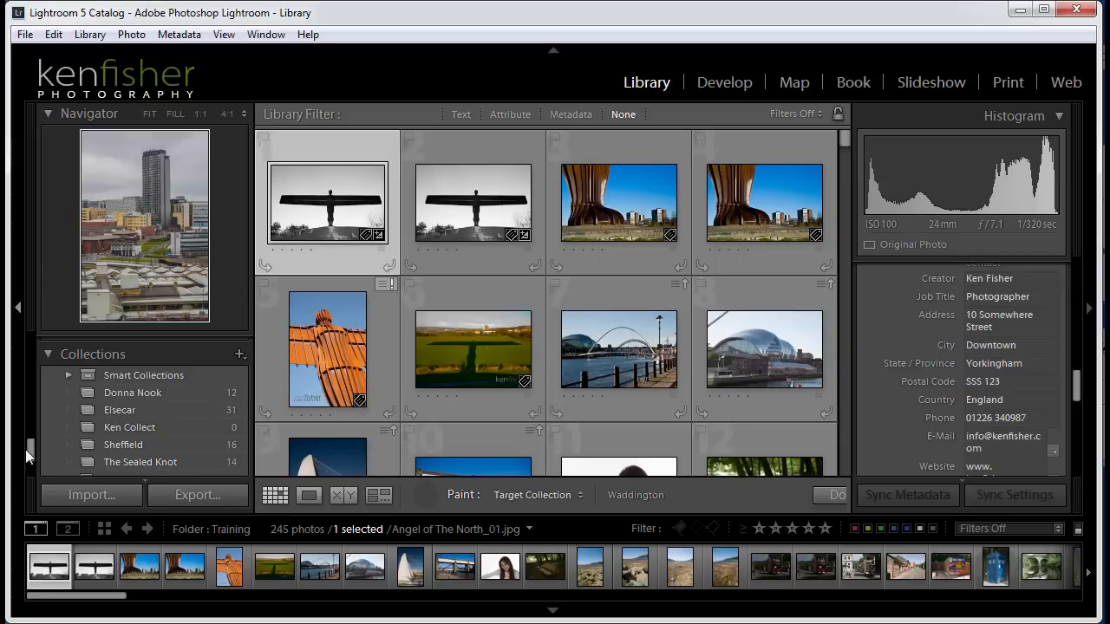
# - Make Ken Collect the target collection and add the third photo to it with the Painter
pyautogui.moveTo(31, 449); pyautogui.dragTo(29, 453)
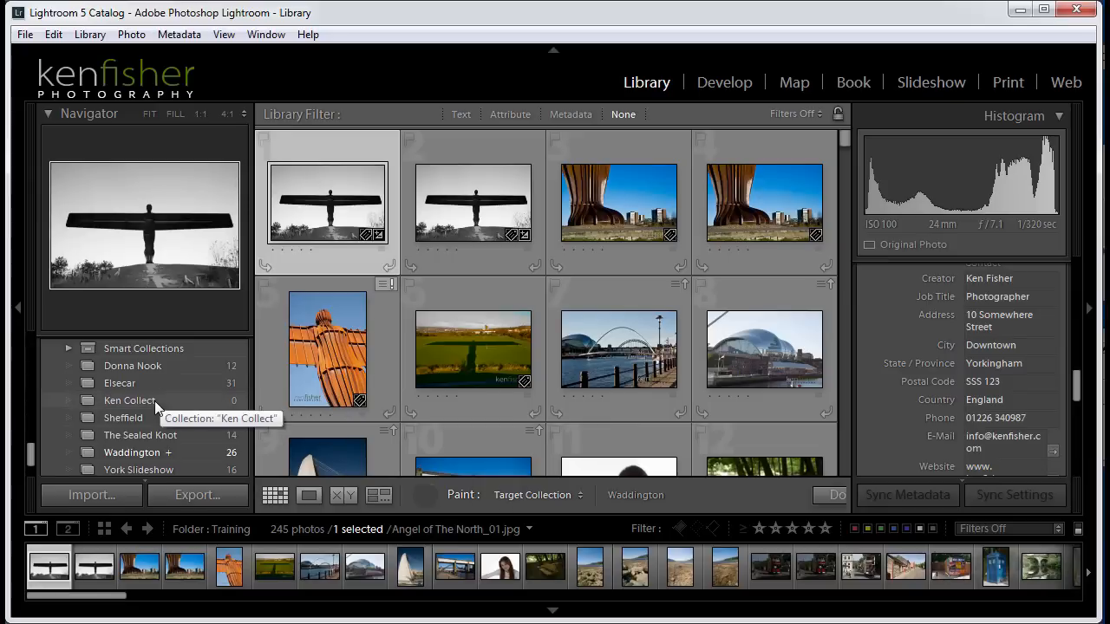
pyautogui.click(429, 495)
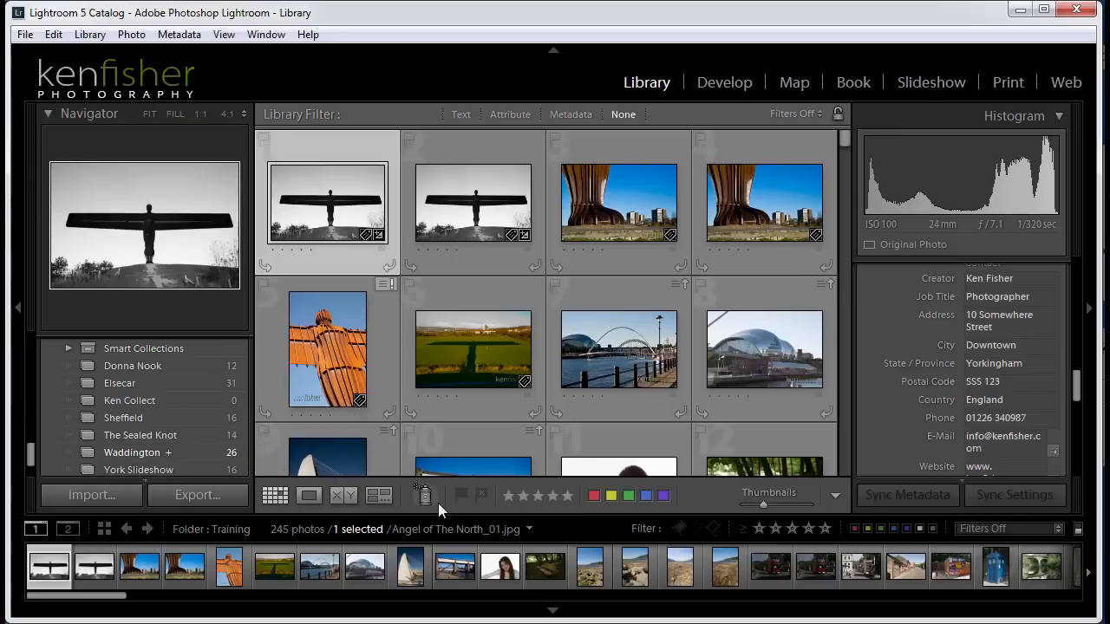
pyautogui.rightClick(137, 400)
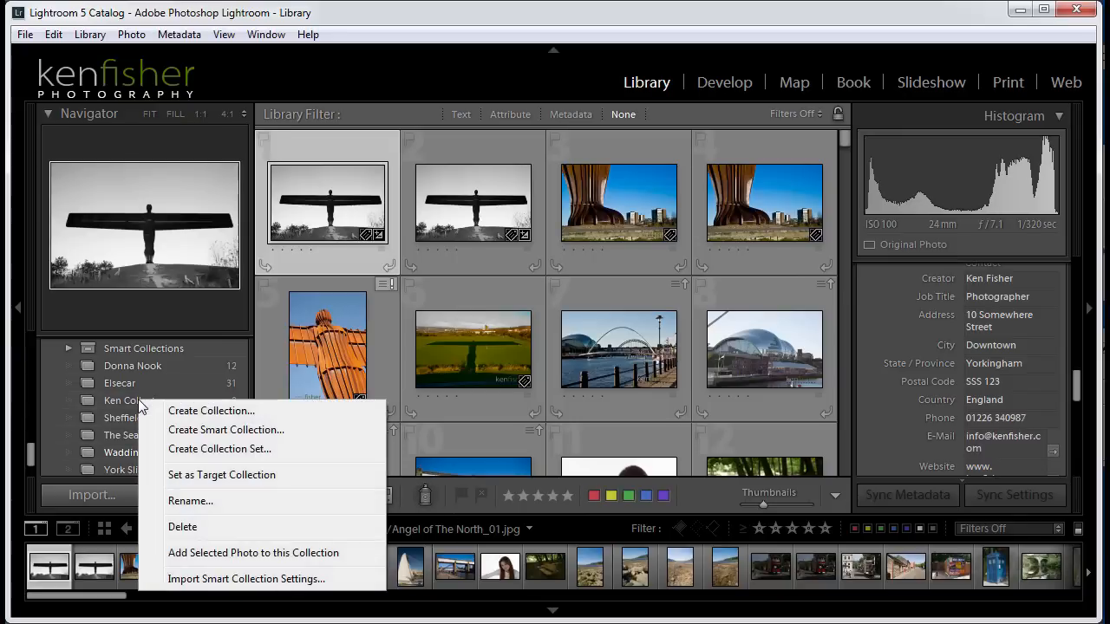
pyautogui.click(221, 475)
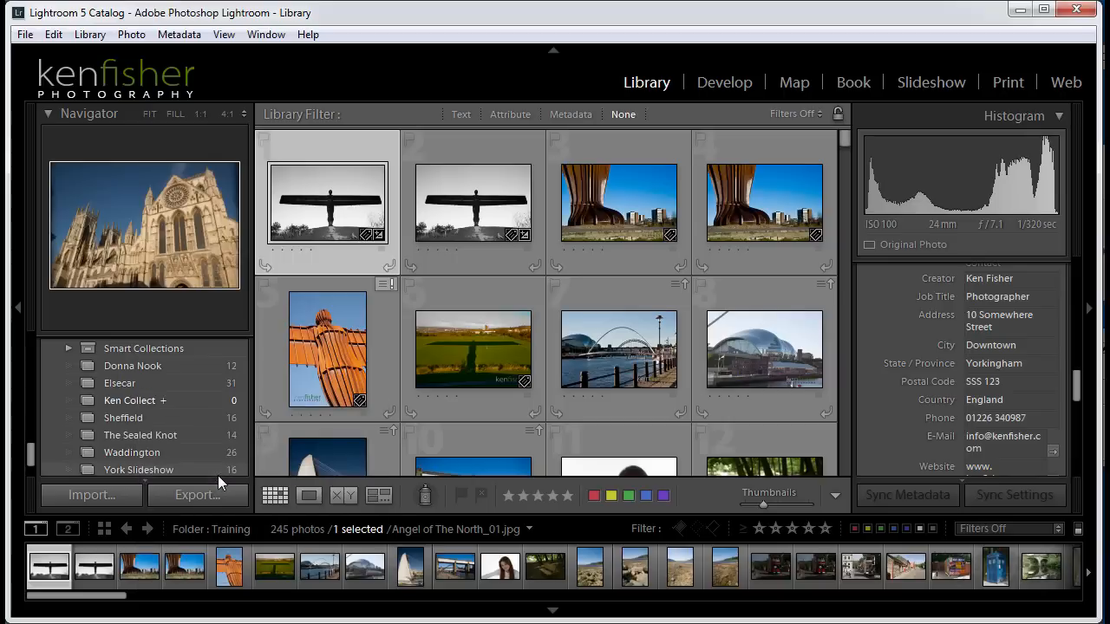
pyautogui.click(426, 496)
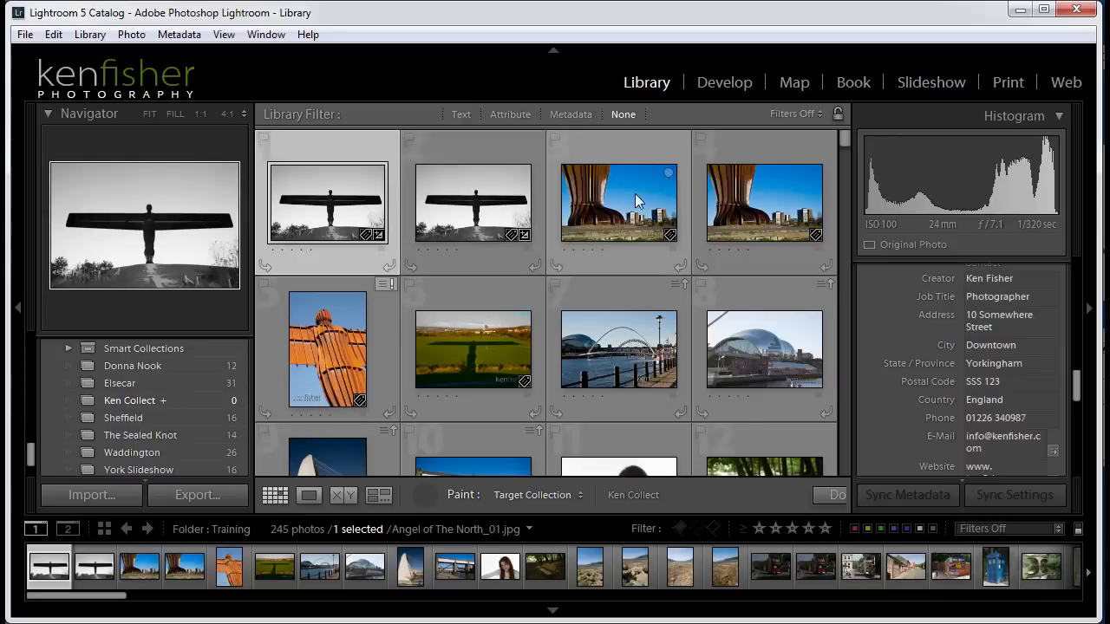
pyautogui.click(608, 208)
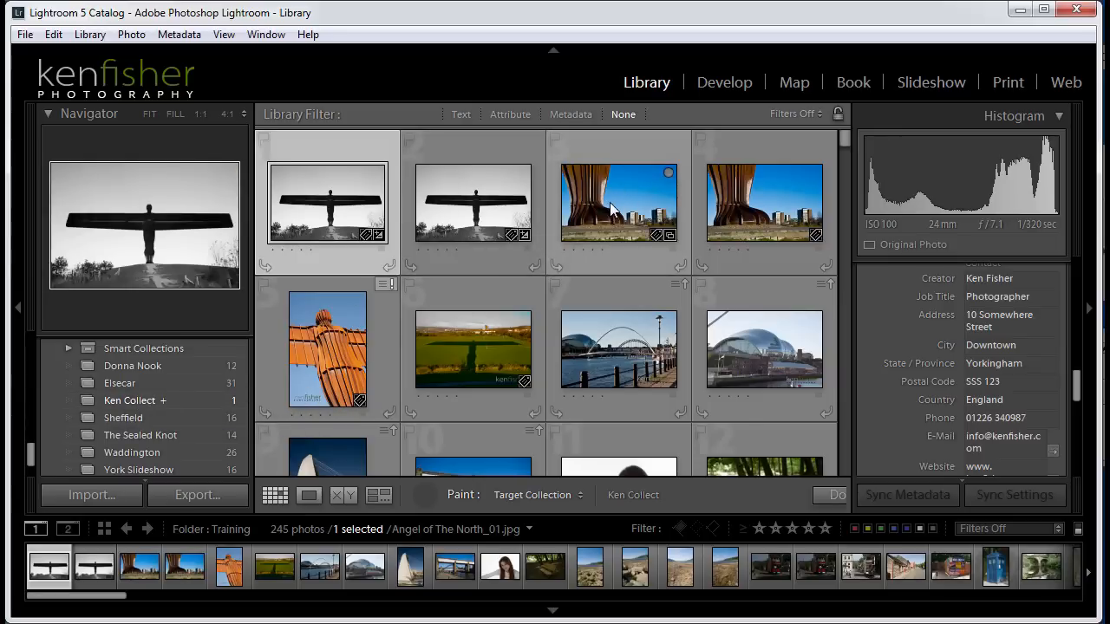
# - Add the eighth, twelfth, ninth and eleventh photos to the Ken Collect target collection with the Painter and open that collection
pyautogui.click(750, 357)
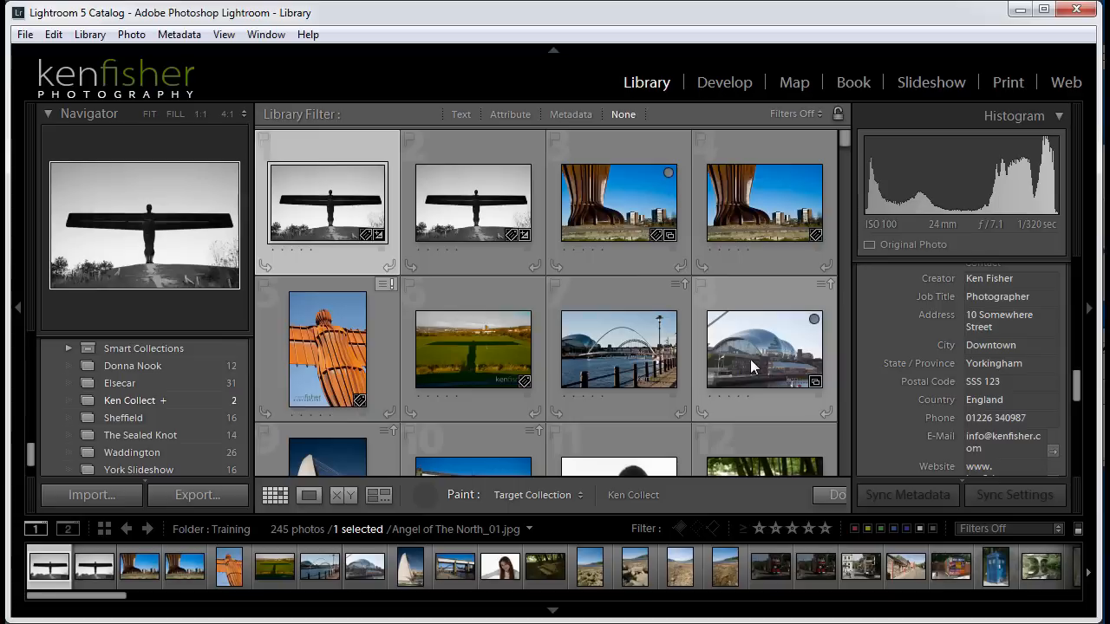
pyautogui.click(441, 449)
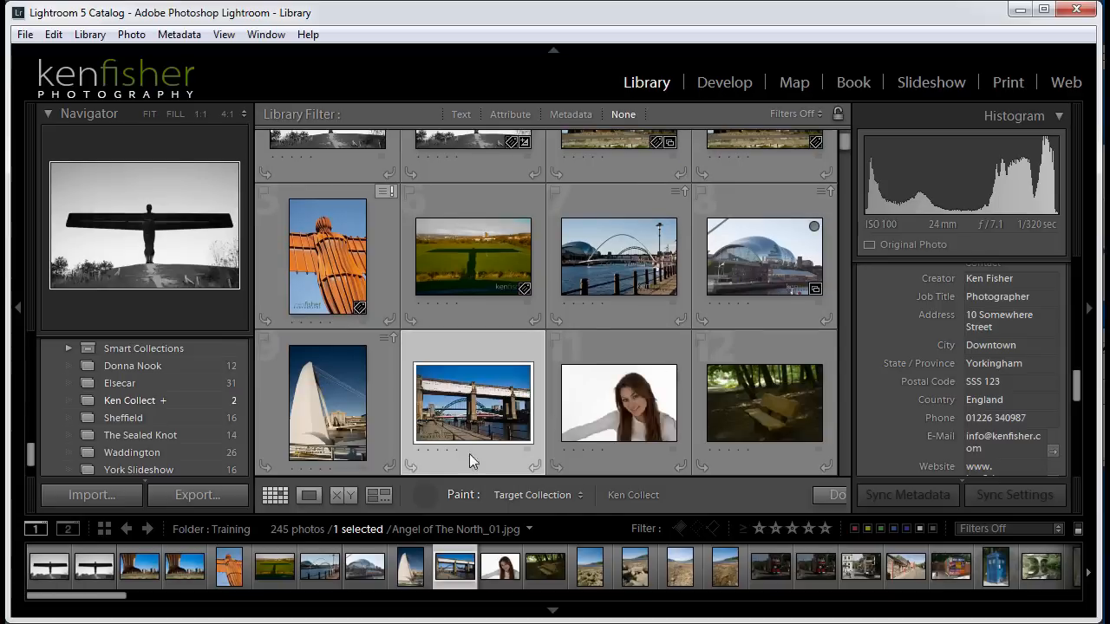
pyautogui.click(750, 402)
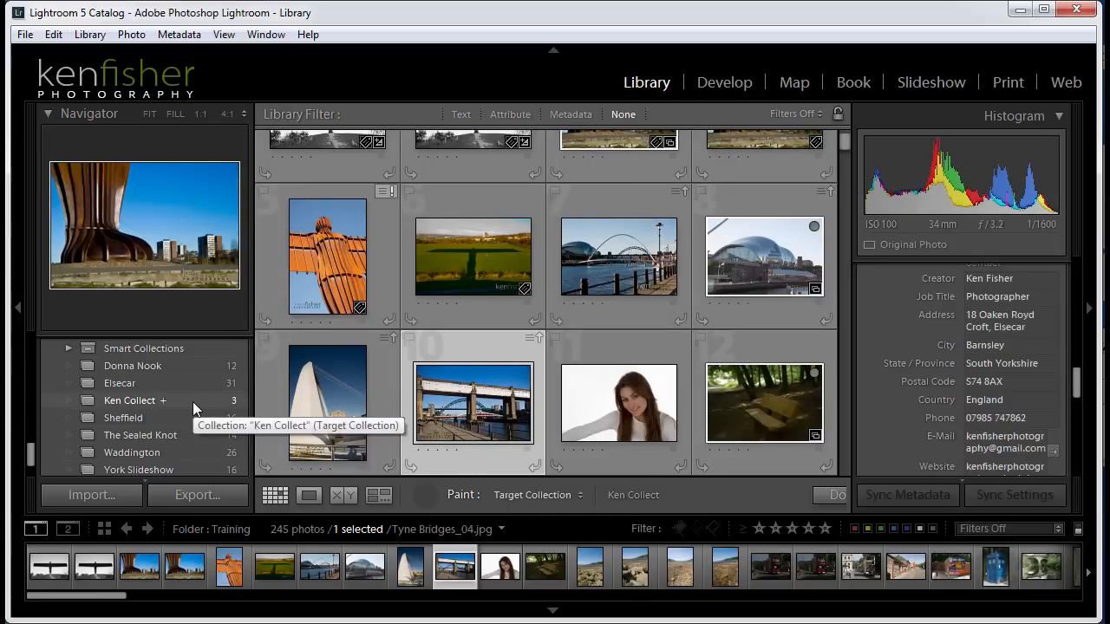
pyautogui.click(319, 414)
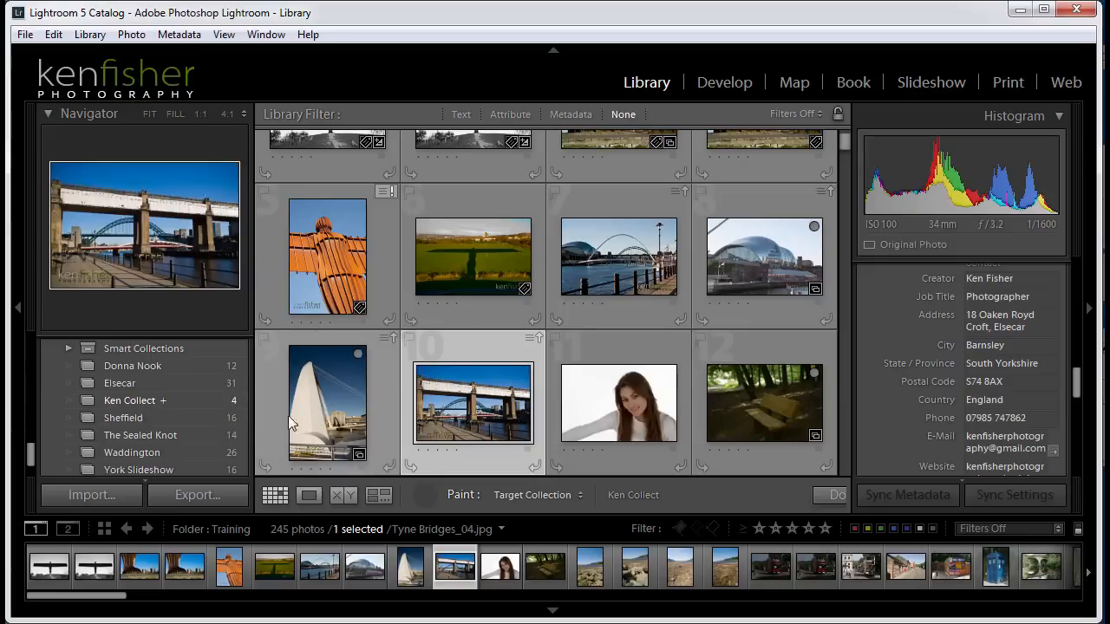
pyautogui.click(625, 397)
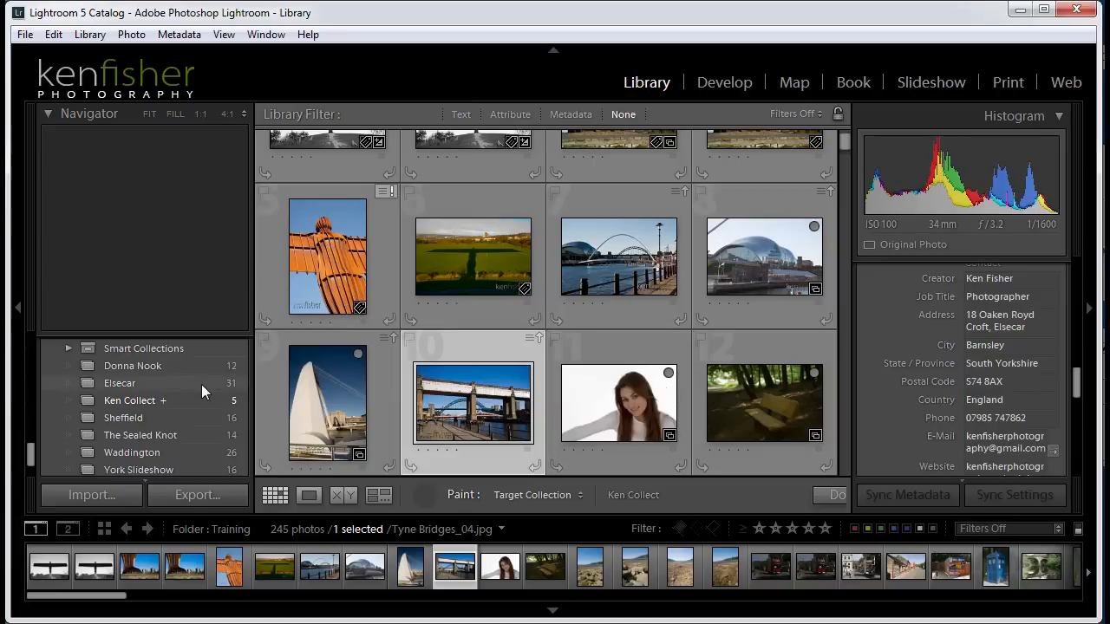
pyautogui.click(130, 401)
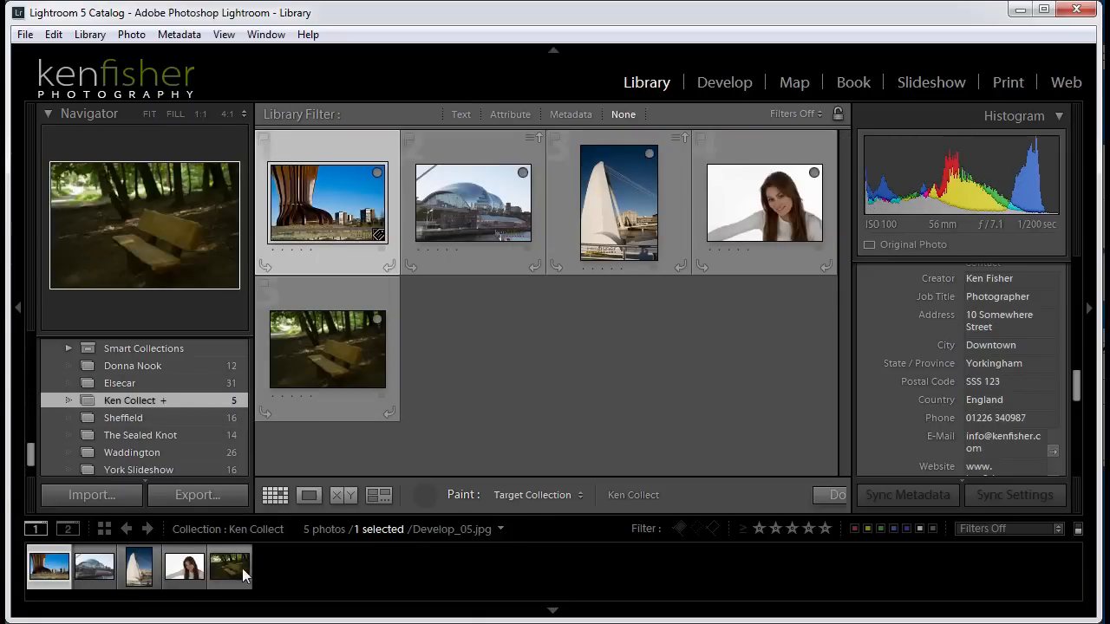